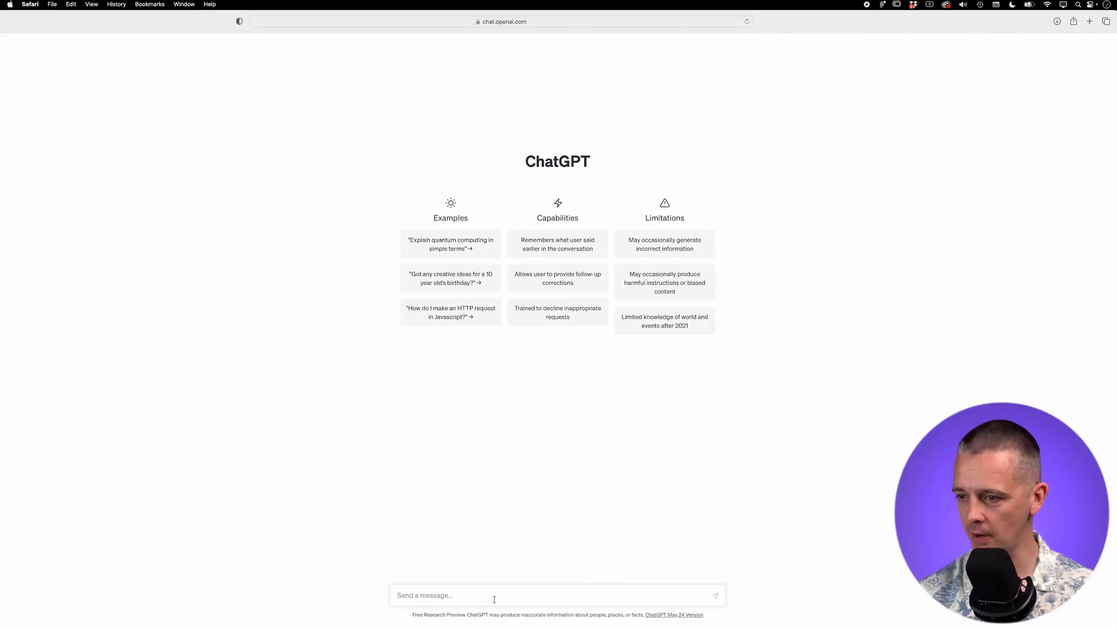
- Send ChatGPT the pasted prompt requesting a homepage outline for a Boston marketing agency
text(write an outline structure for a website homepage for a marketing agency in Boston USA)
key(Return)
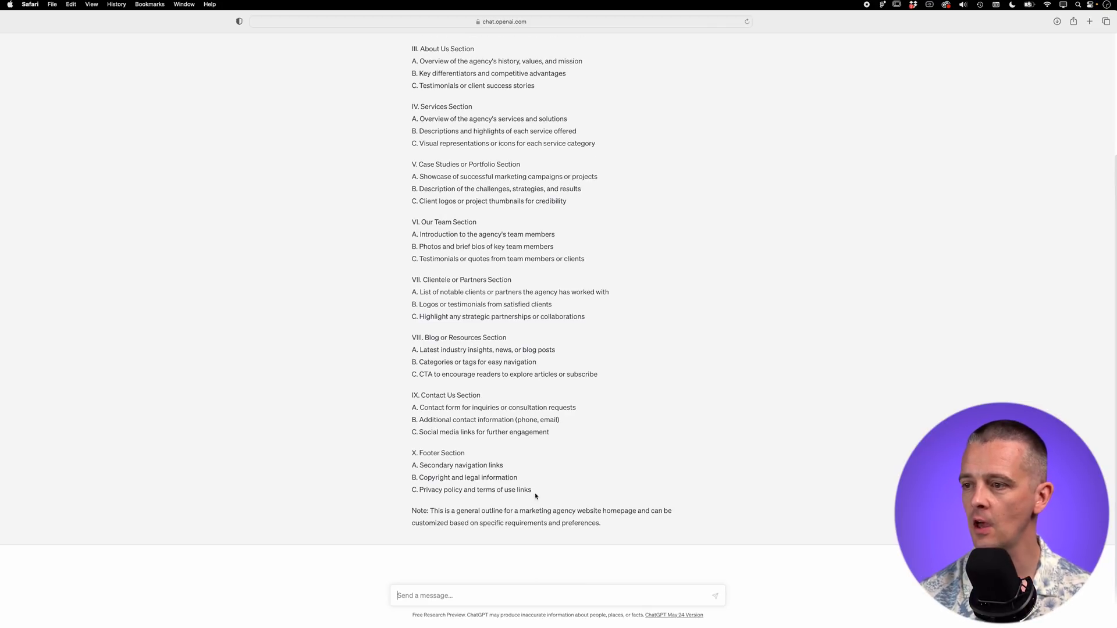
- Select the whole ten-section outline, from 'I. Header Section' to the end
drag(536, 495, 411, 49)
key(super+c)
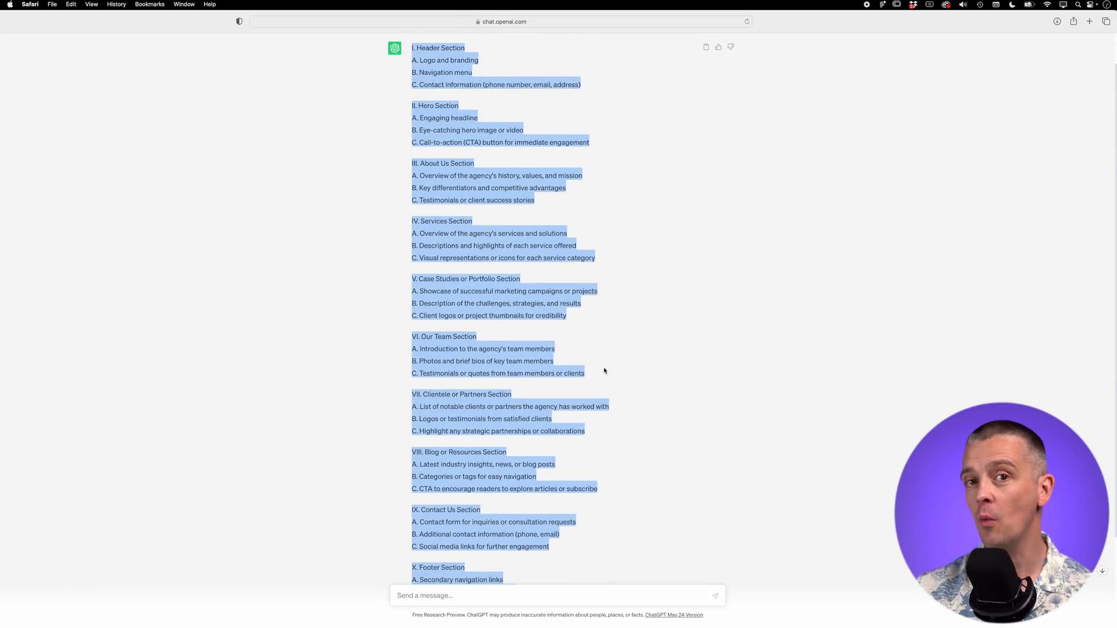
- In Figma, paste the homepage outline into a large new text box
key(super+Tab)
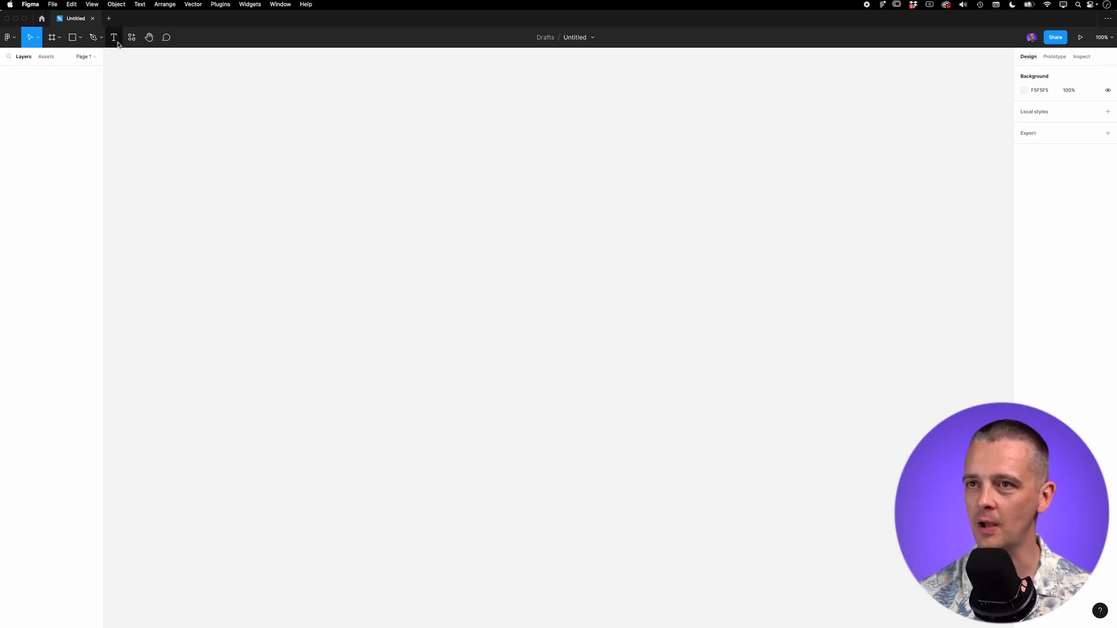
click(115, 39)
drag(167, 73, 535, 584)
key(super+v)
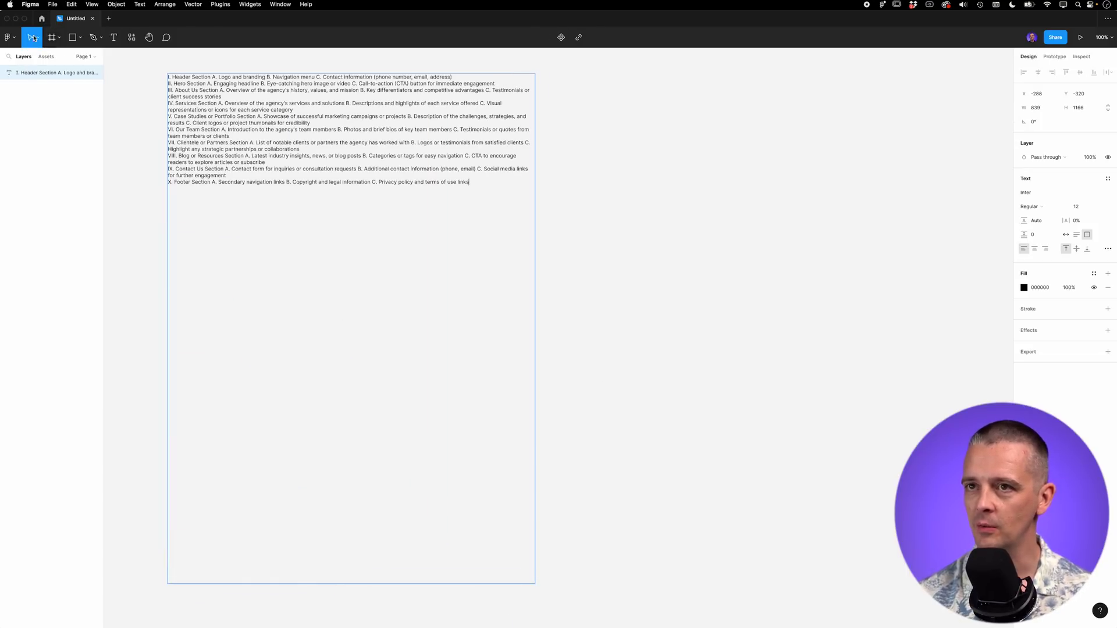
key(Escape)
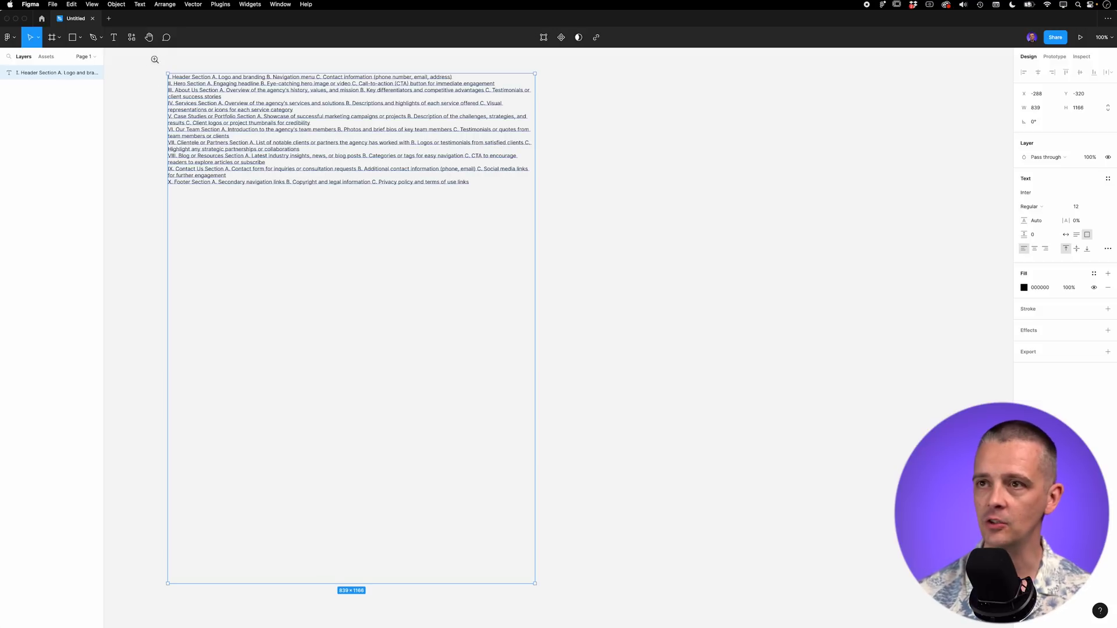
- Narrow the outline text block so its lines wrap
drag(147, 60, 937, 294)
scroll(810, 427, up, 3)
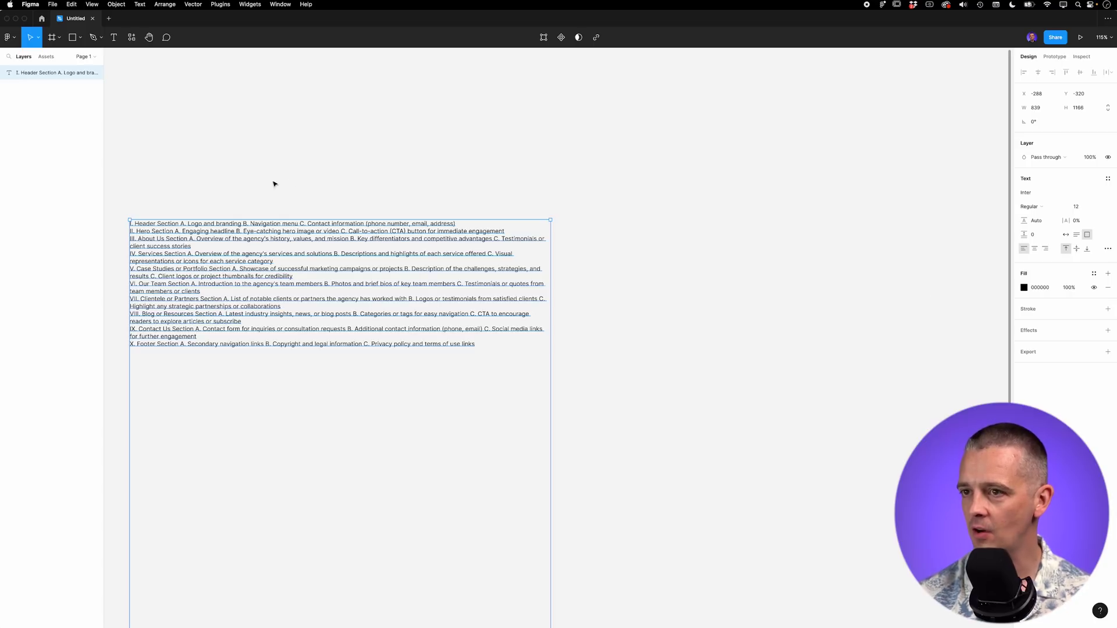
click(628, 299)
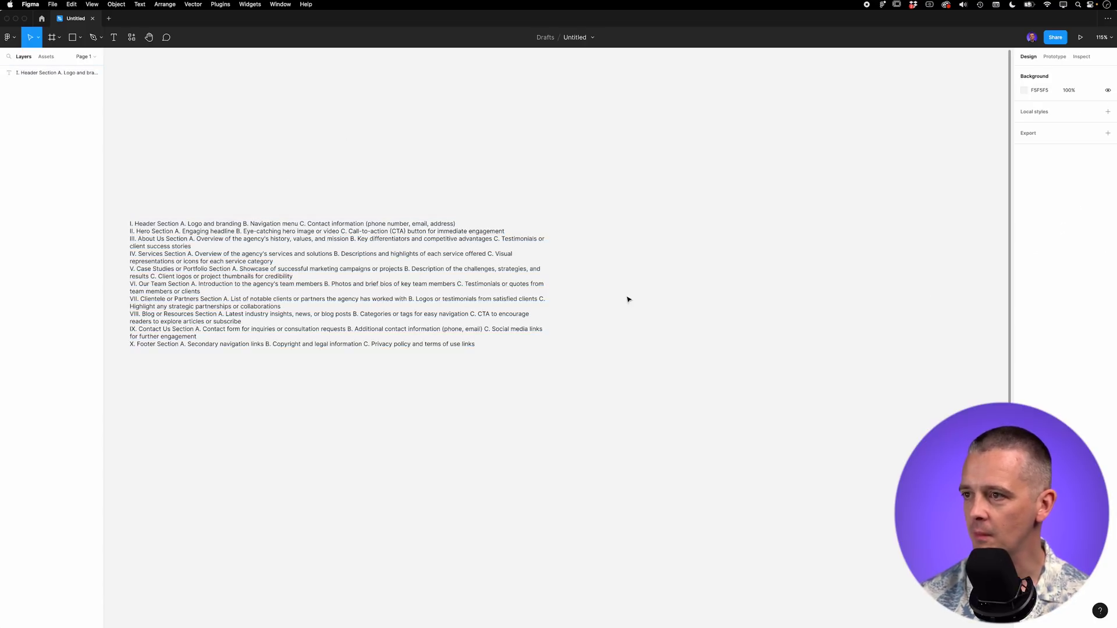
click(399, 255)
drag(552, 321, 355, 321)
click(501, 292)
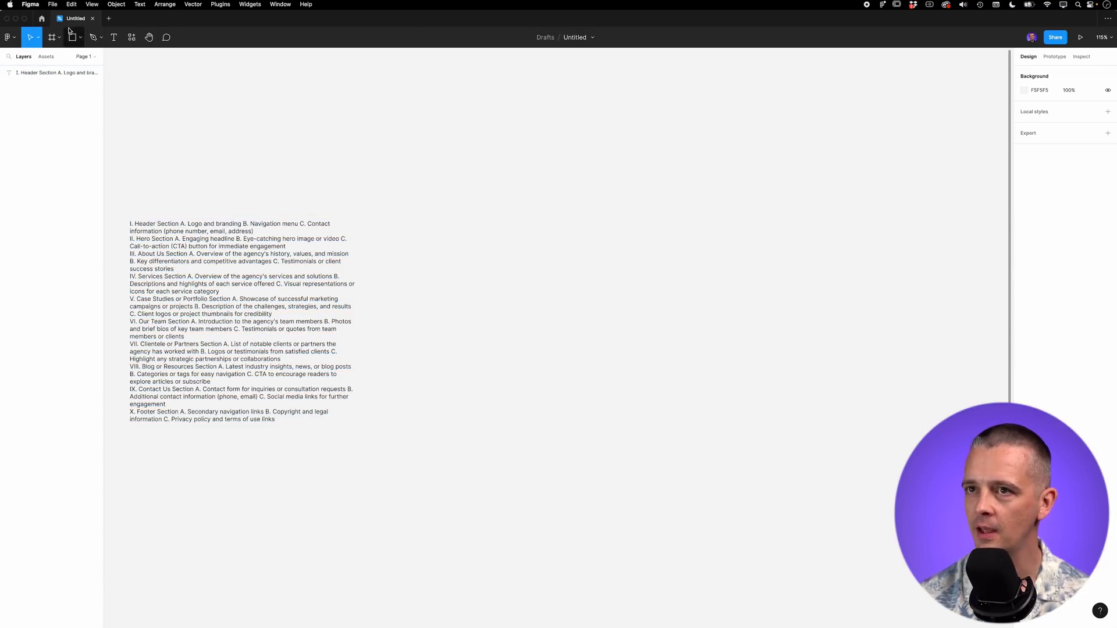
- Add an iPhone 13 mini frame beside the outline
key(f)
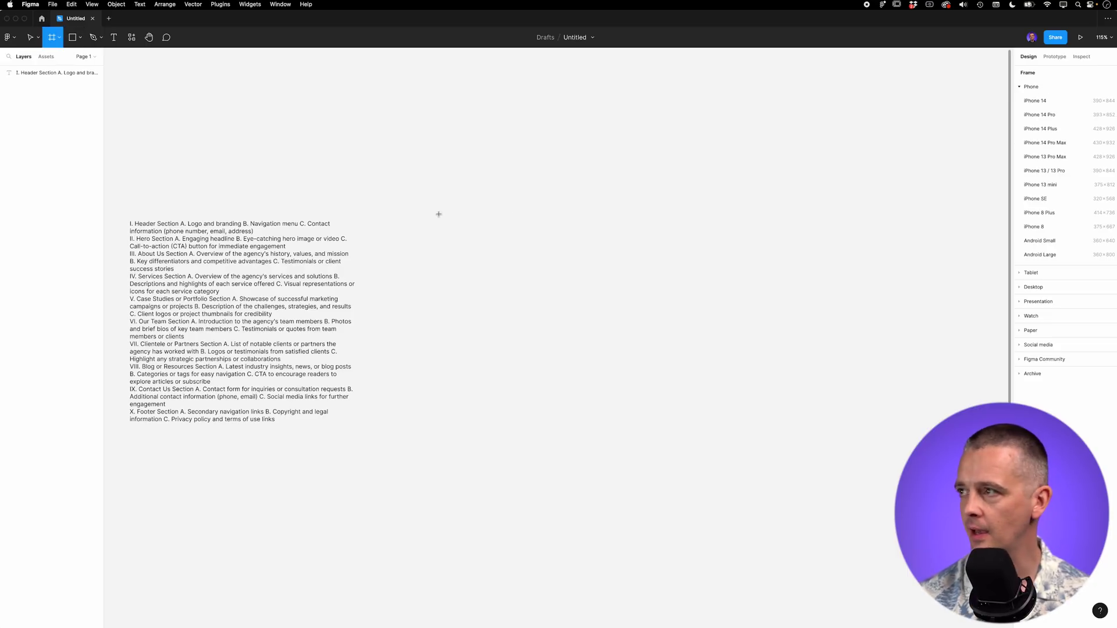
click(1055, 184)
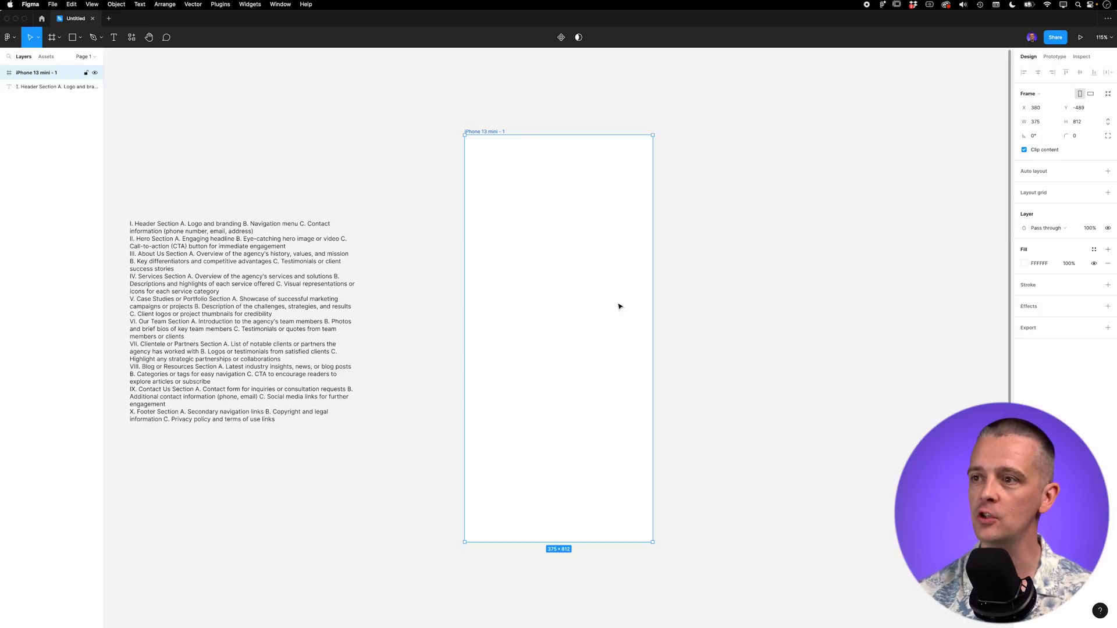
key(super+Tab)
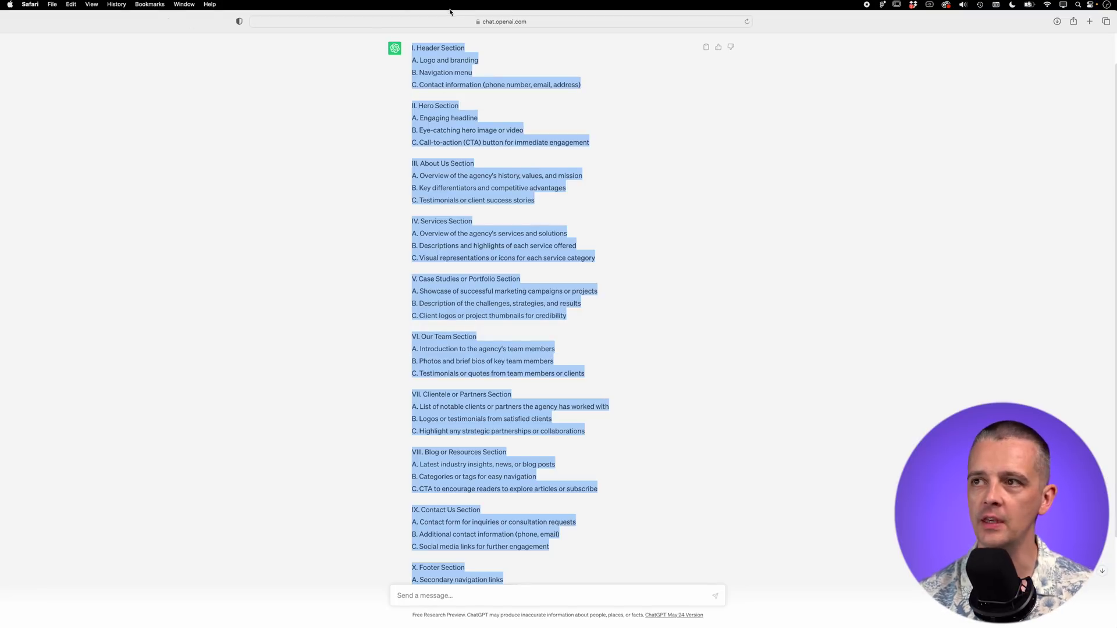
- Go to the Durable website from the address bar and start generating a website
click(436, 23)
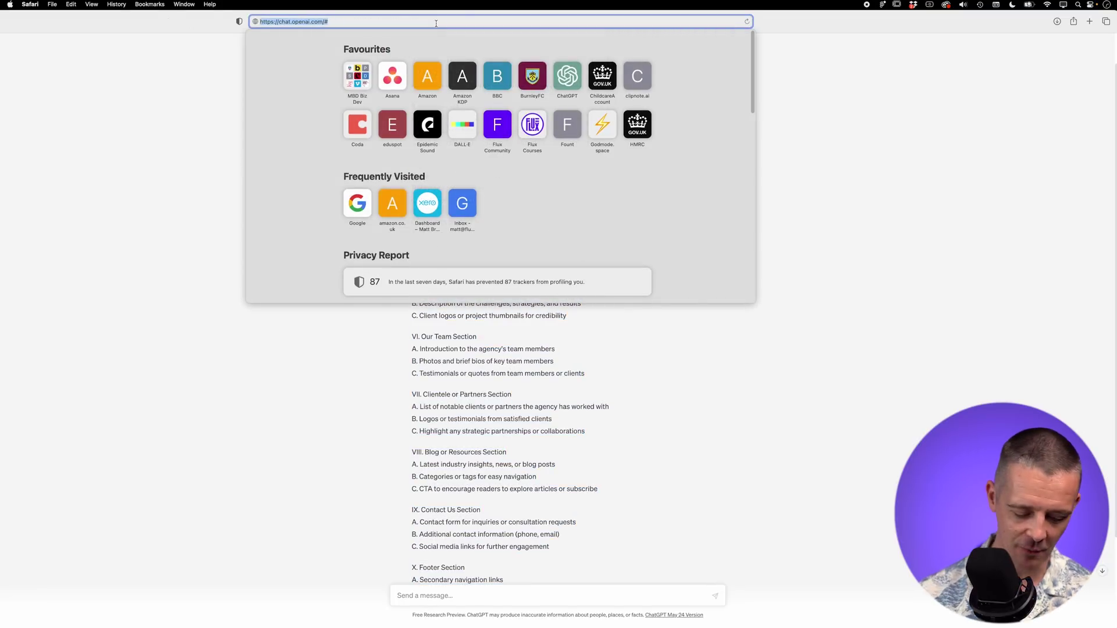
text(durabke)
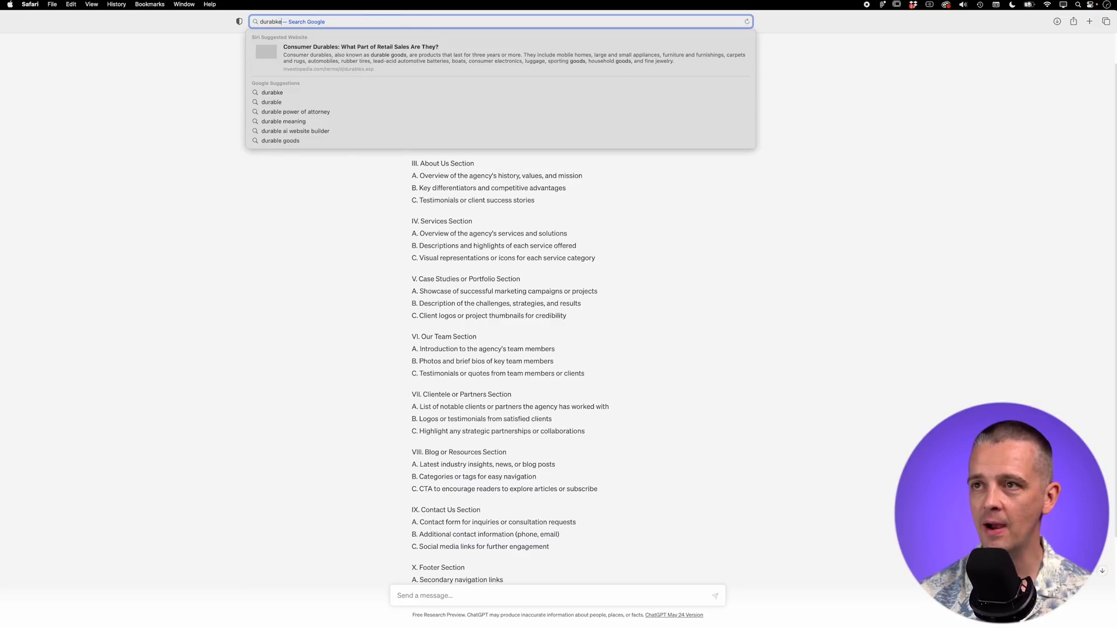
key(BackSpace)
key(BackSpace)
key(Down)
key(Return)
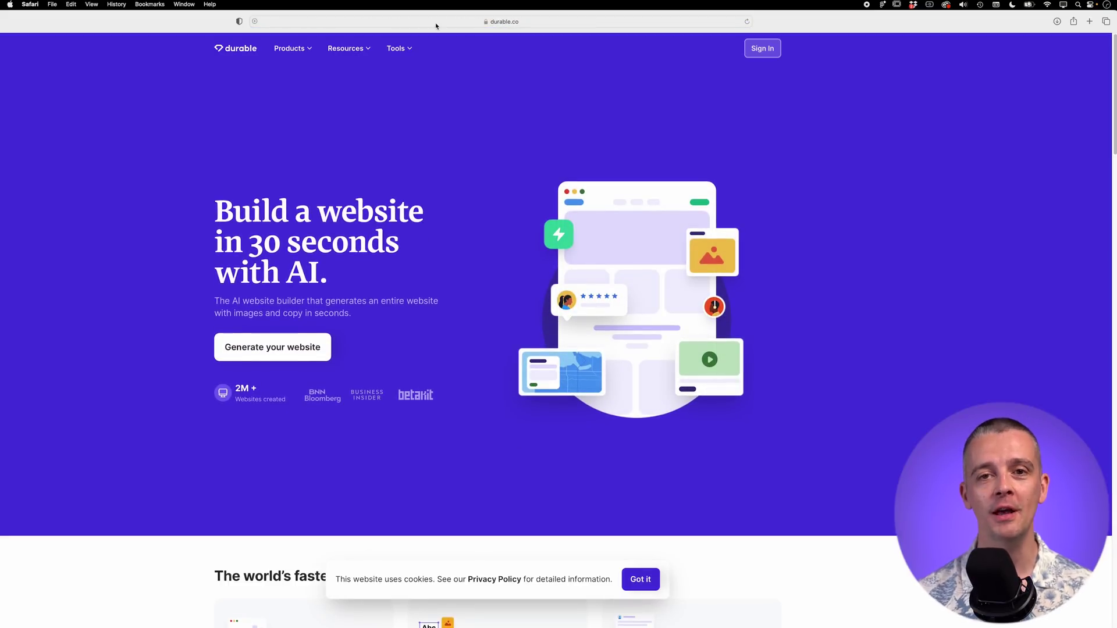
double_click(201, 26)
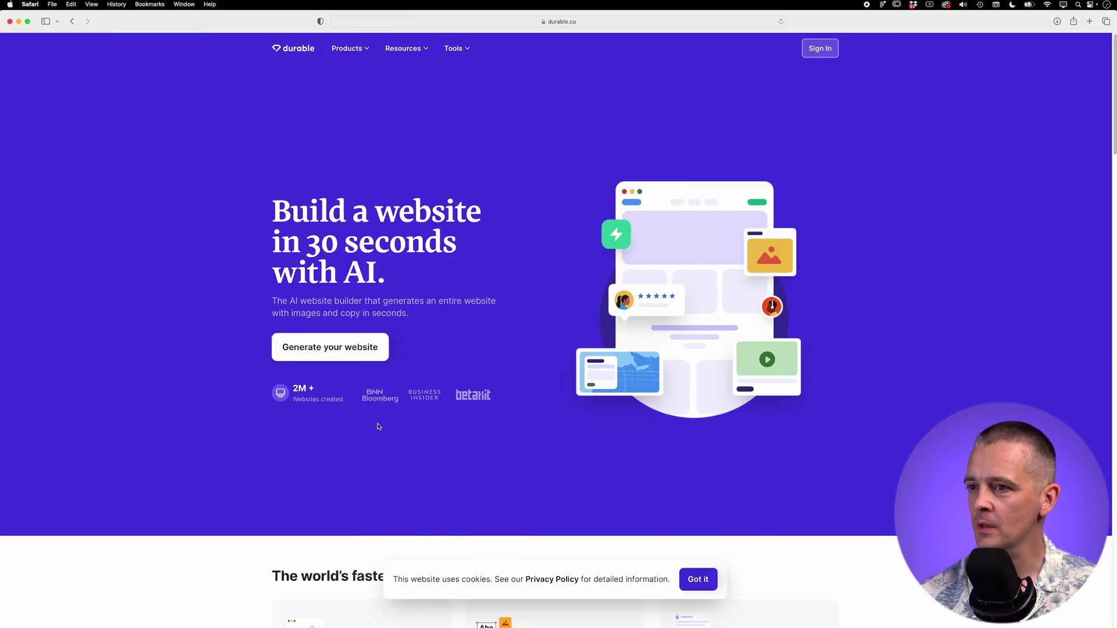
click(349, 361)
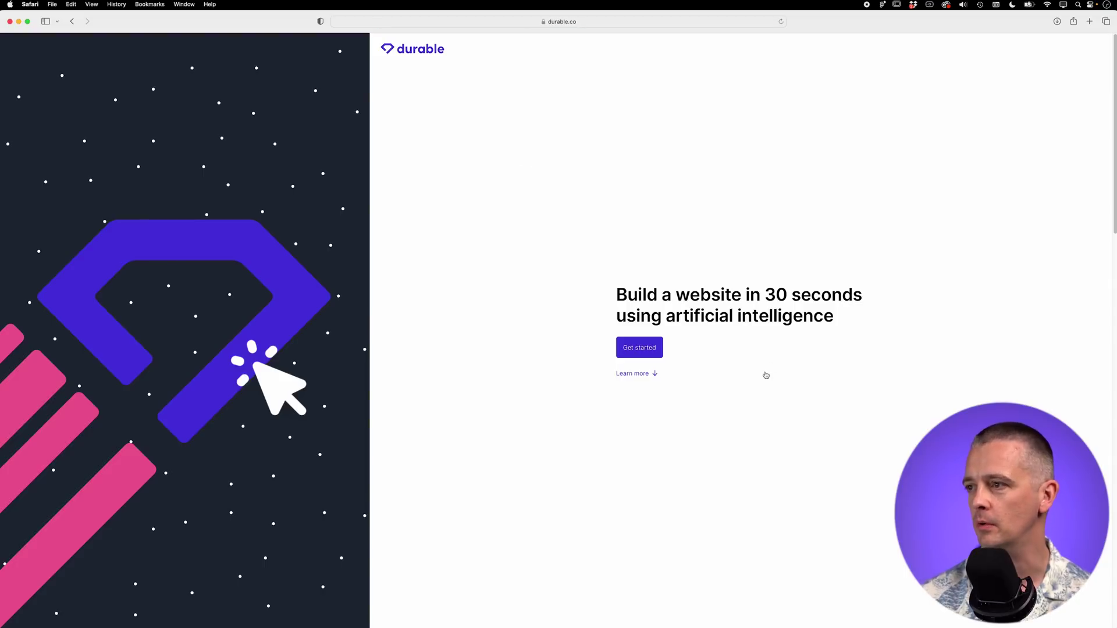
- Decline location sharing and set the business location to Boston, MA, USA
click(644, 352)
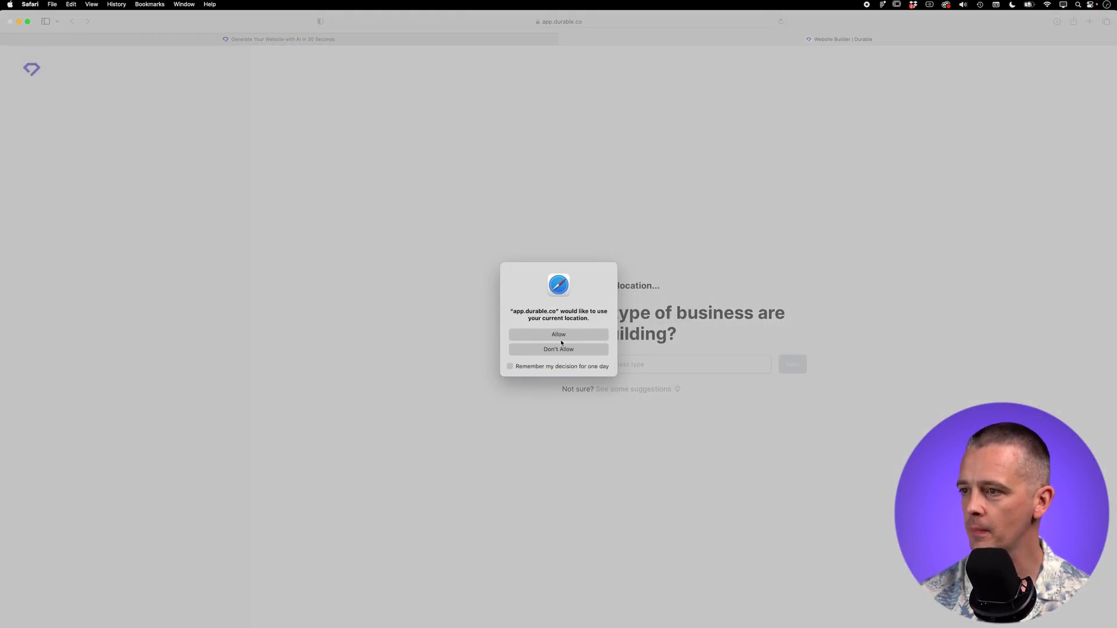
click(562, 349)
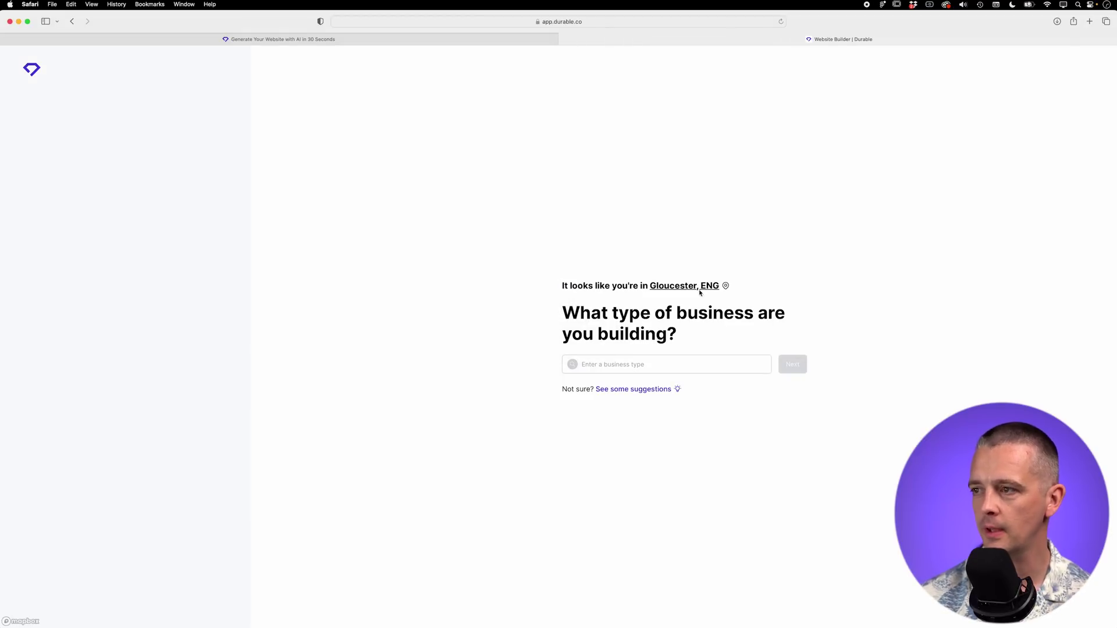
click(700, 291)
click(547, 345)
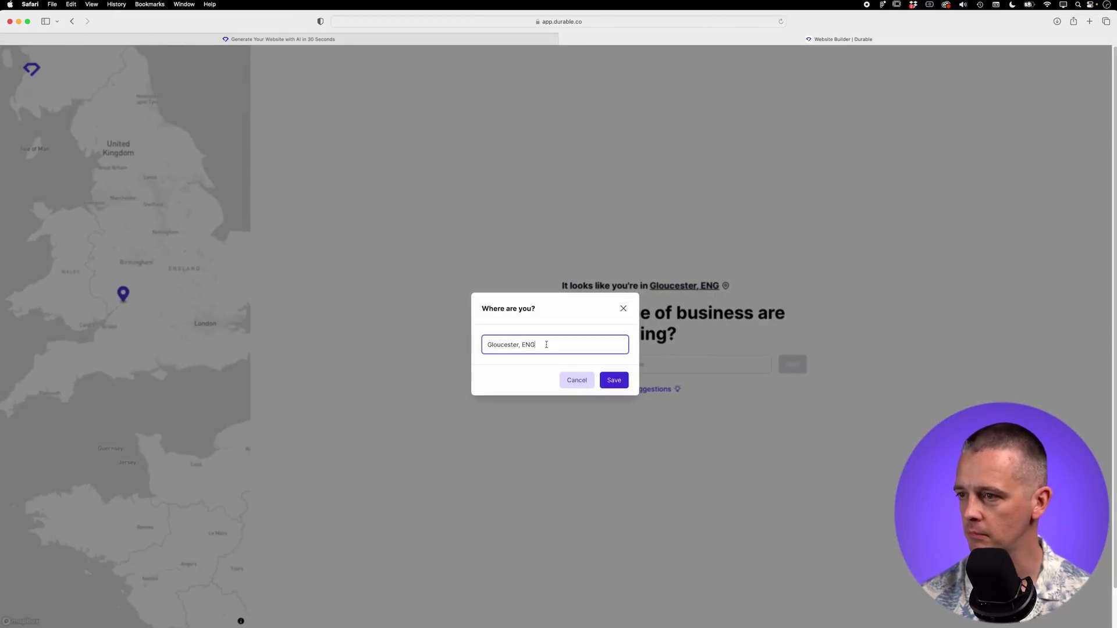
key(super+a)
text(bso)
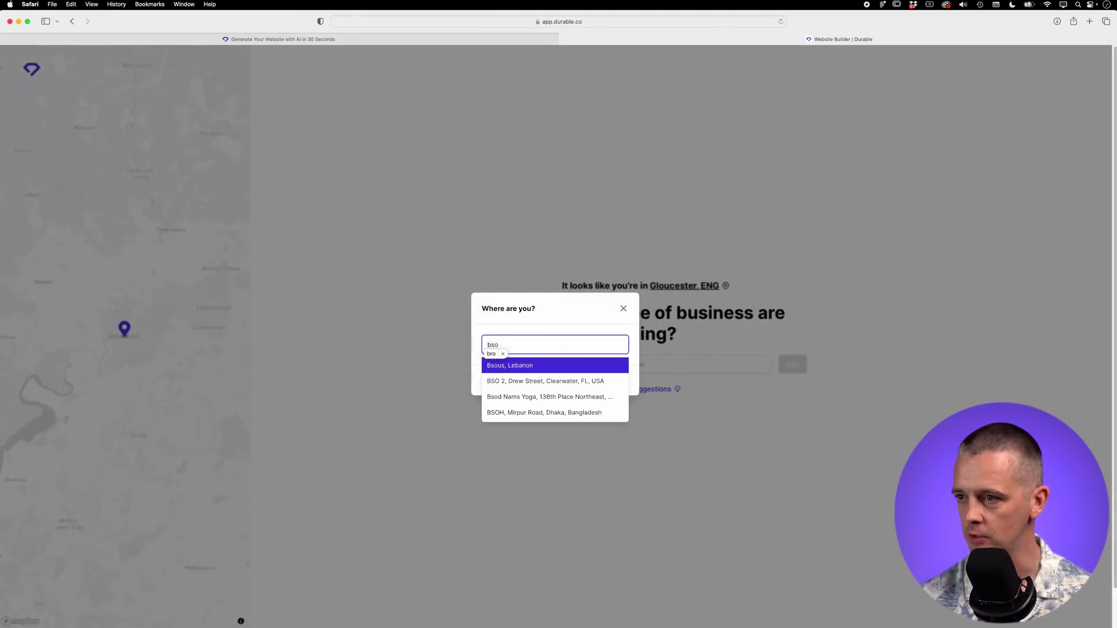
key(BackSpace)
key(BackSpace)
text(o)
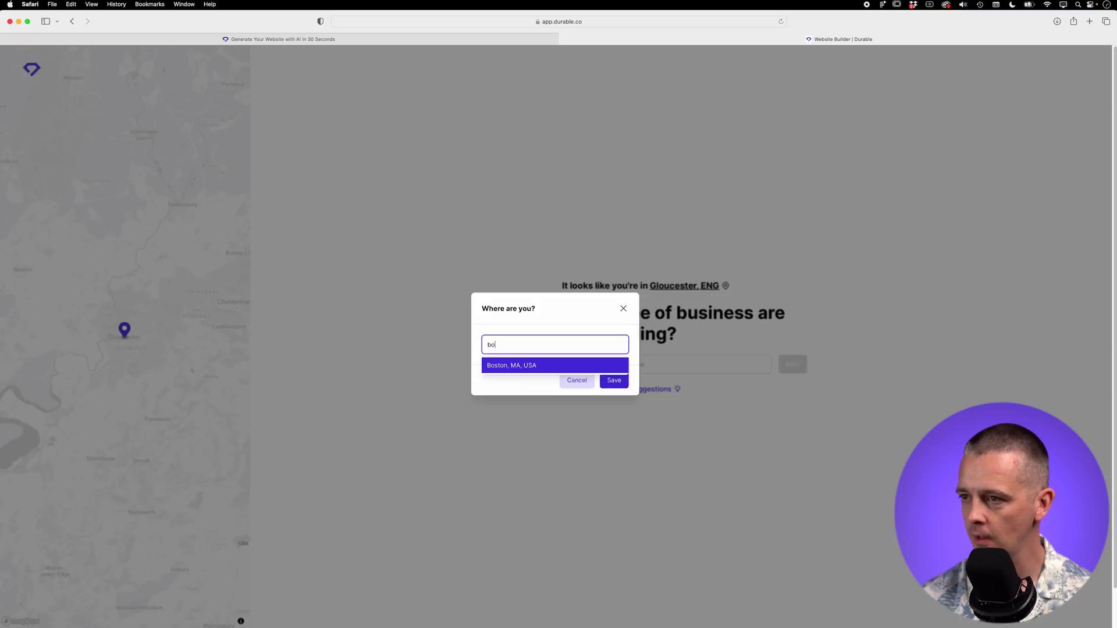
text(s)
click(570, 369)
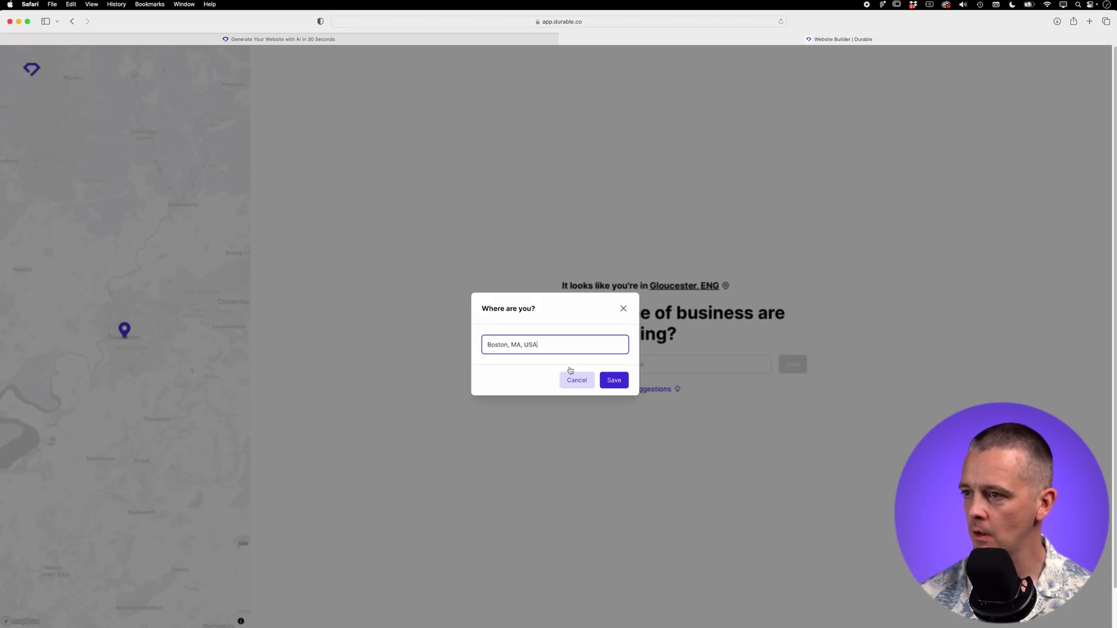
click(613, 380)
- Choose Marketing as the business type, enter a business name, and start building
click(645, 364)
text(marke)
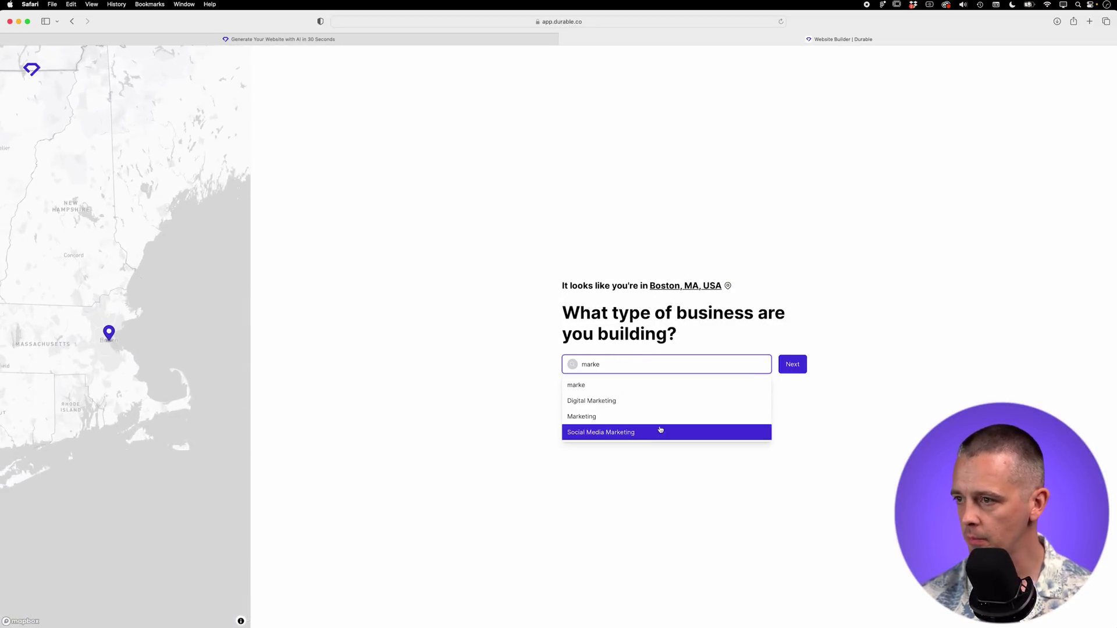
click(645, 416)
click(789, 366)
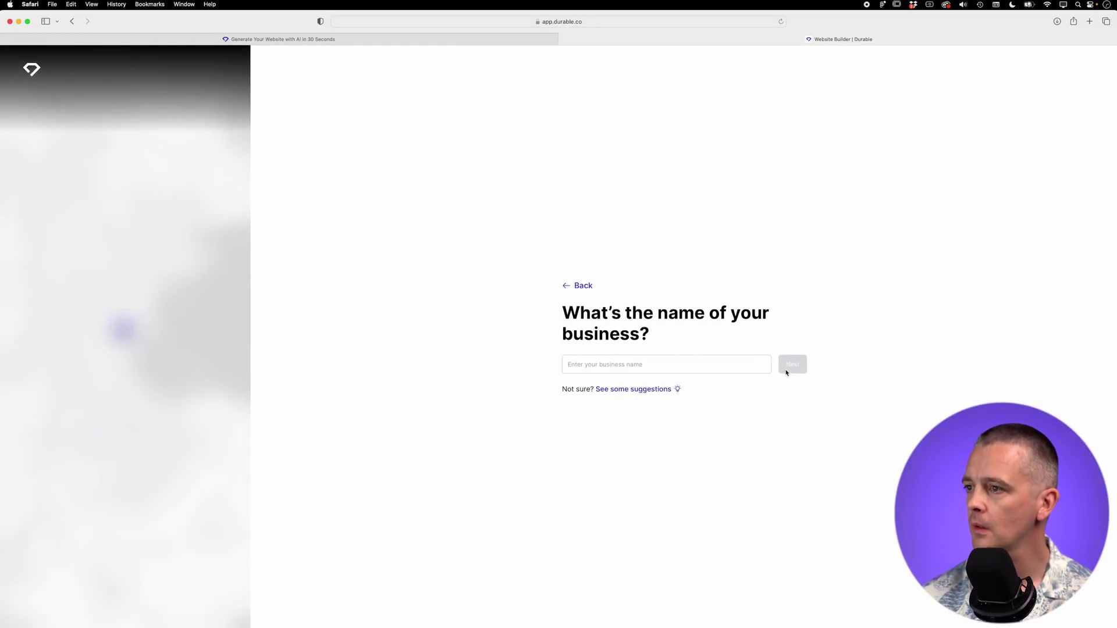
click(711, 366)
text(Dima)
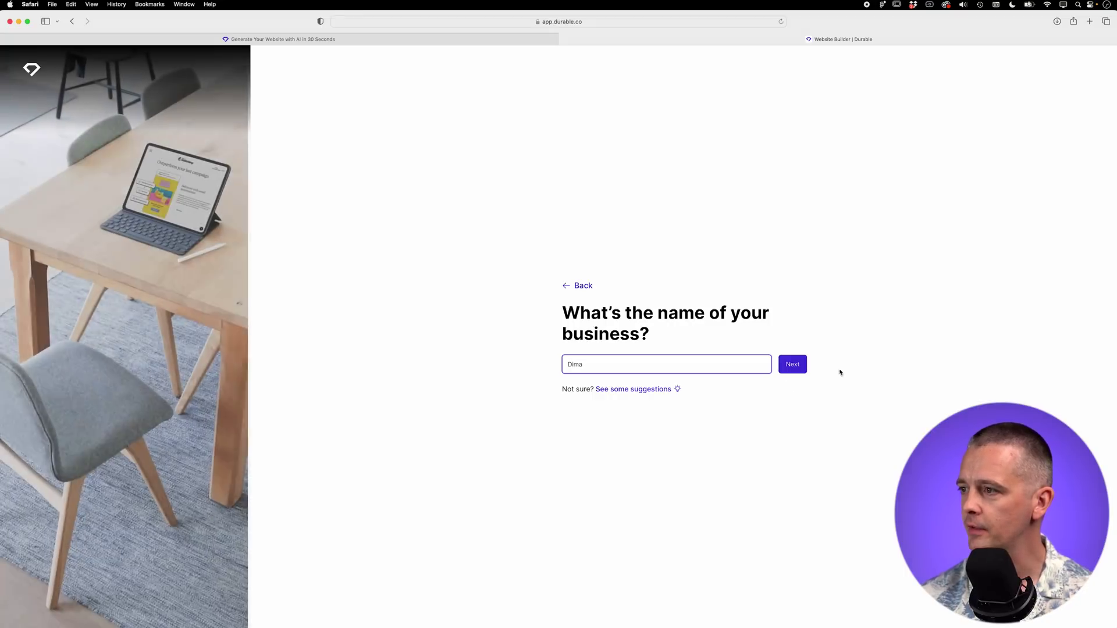
click(793, 364)
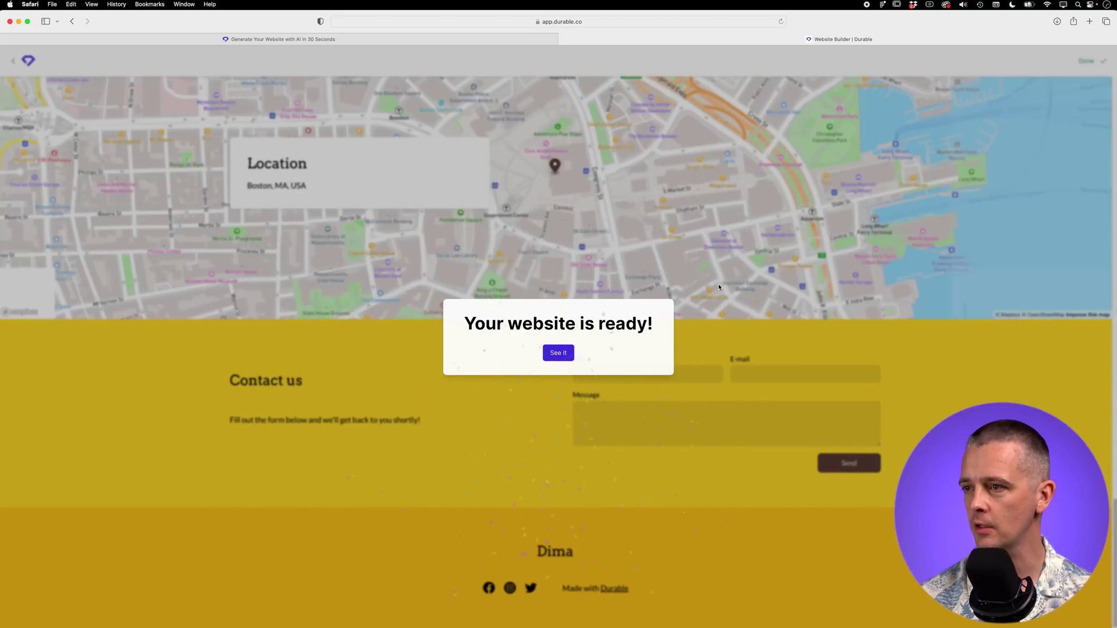
- Open the generated 'Boston Marketing Thrives Onward' site from the 'Your website is ready!' popup
click(557, 355)
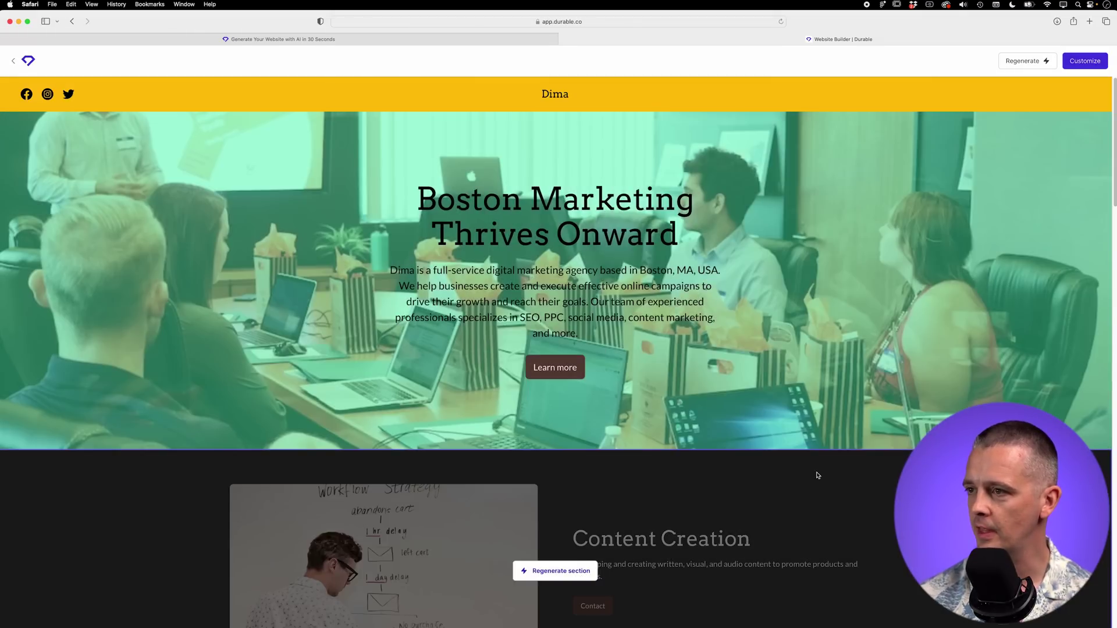
scroll(802, 421, down, 6)
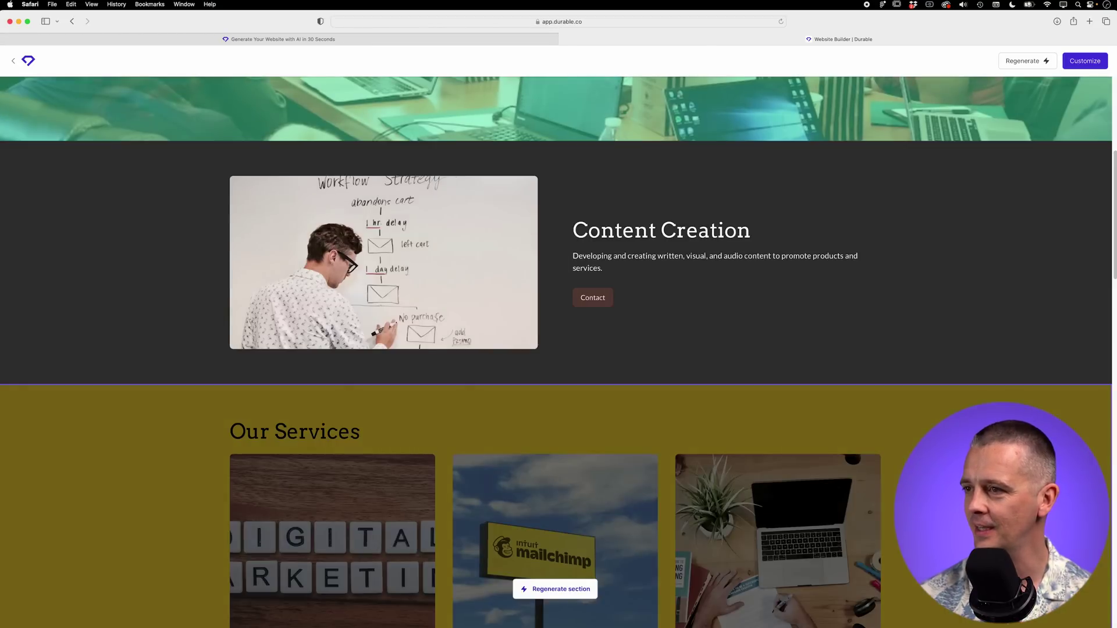
scroll(946, 419, down, 5)
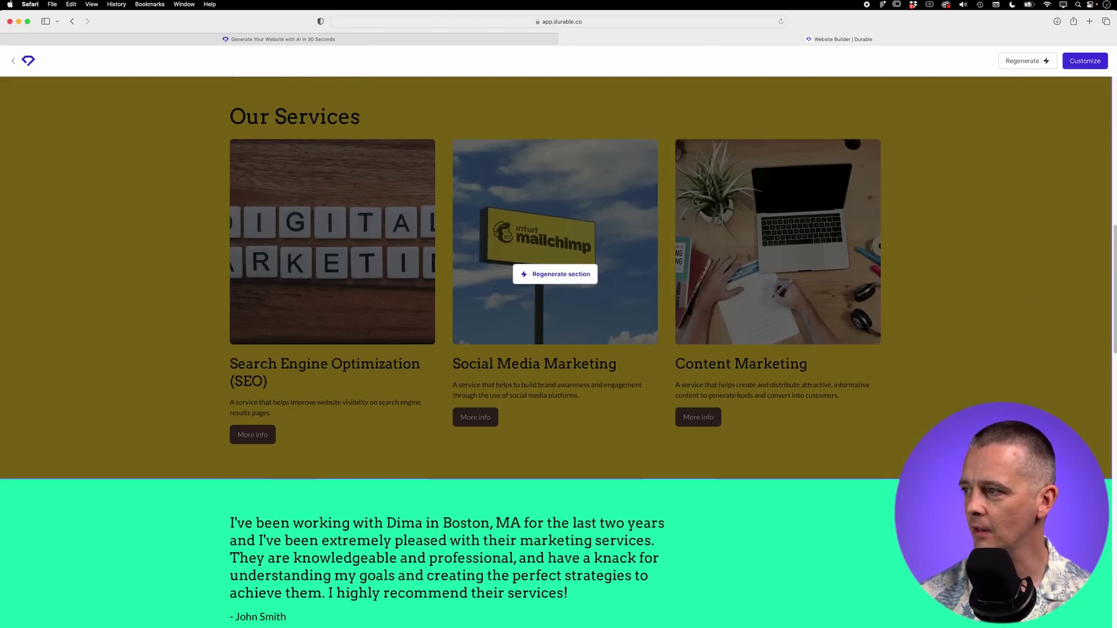
scroll(555, 349, down, 10)
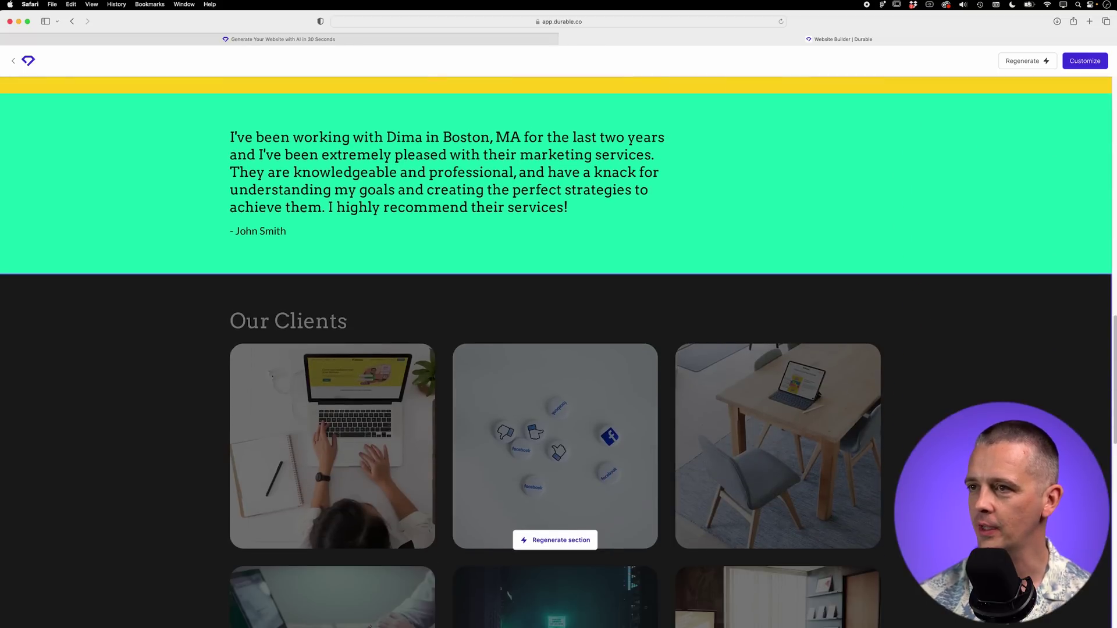
scroll(1023, 368, down, 9)
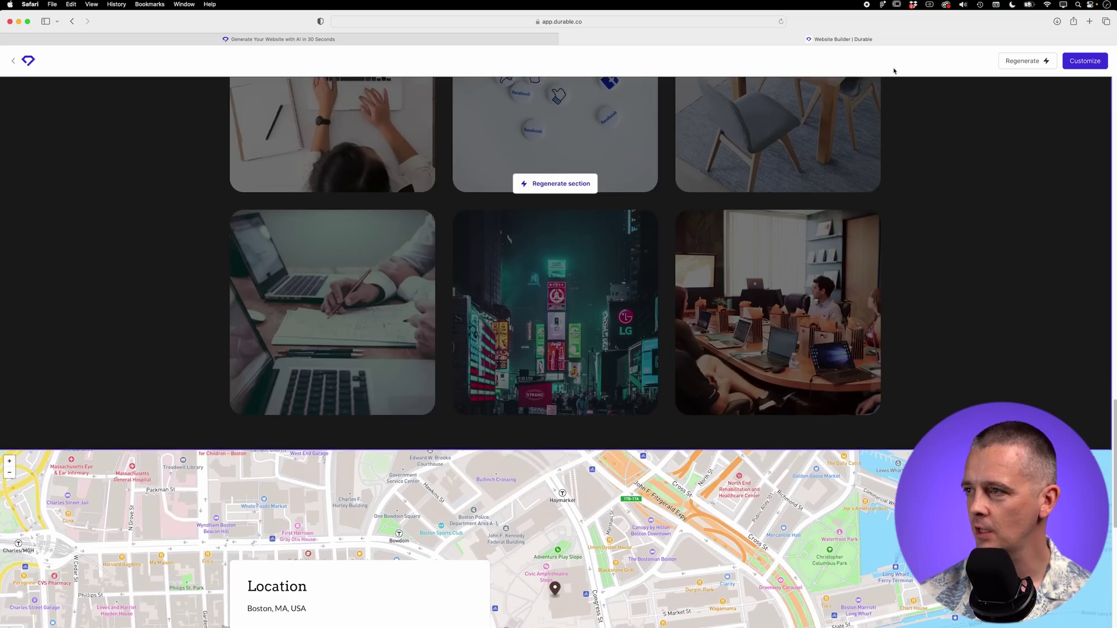
scroll(960, 145, up, 8)
scroll(1032, 217, down, 15)
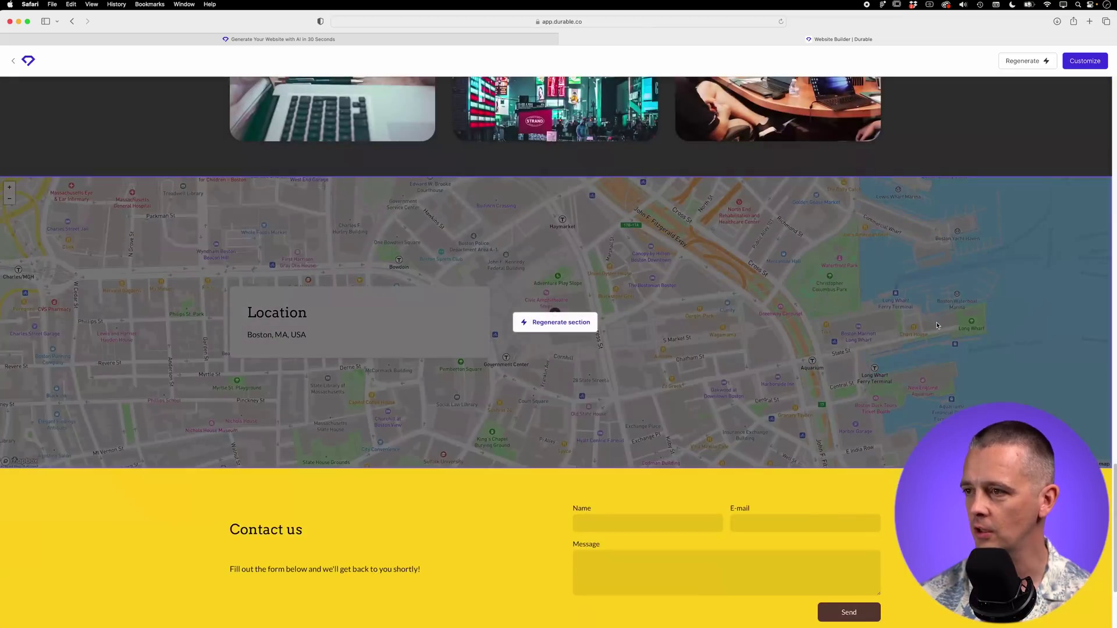
scroll(953, 346, down, 4)
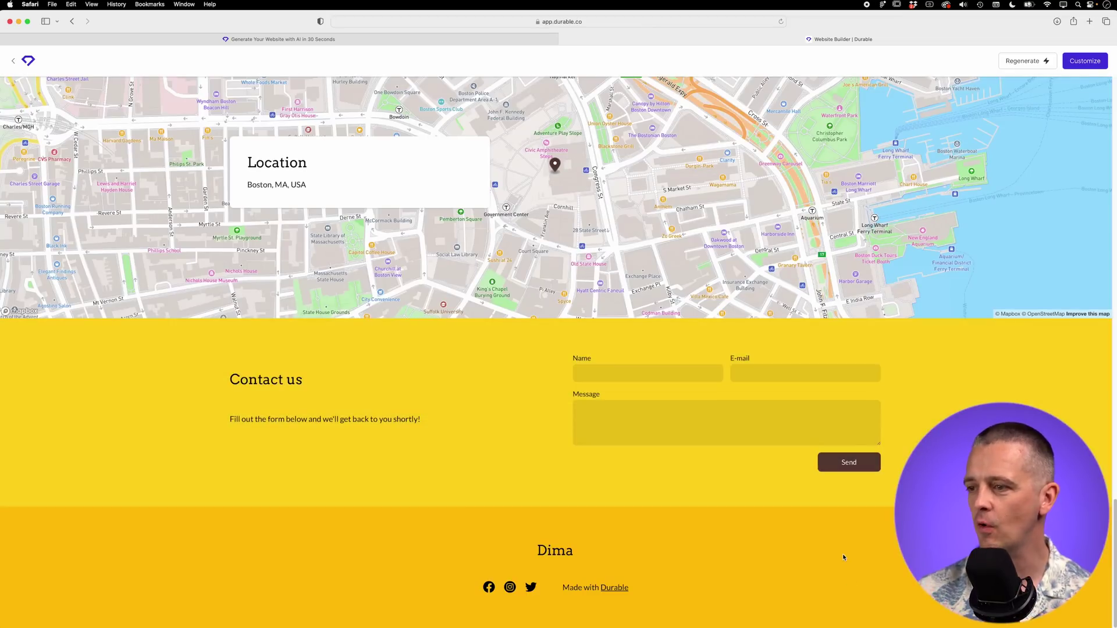
scroll(844, 547, up, 20)
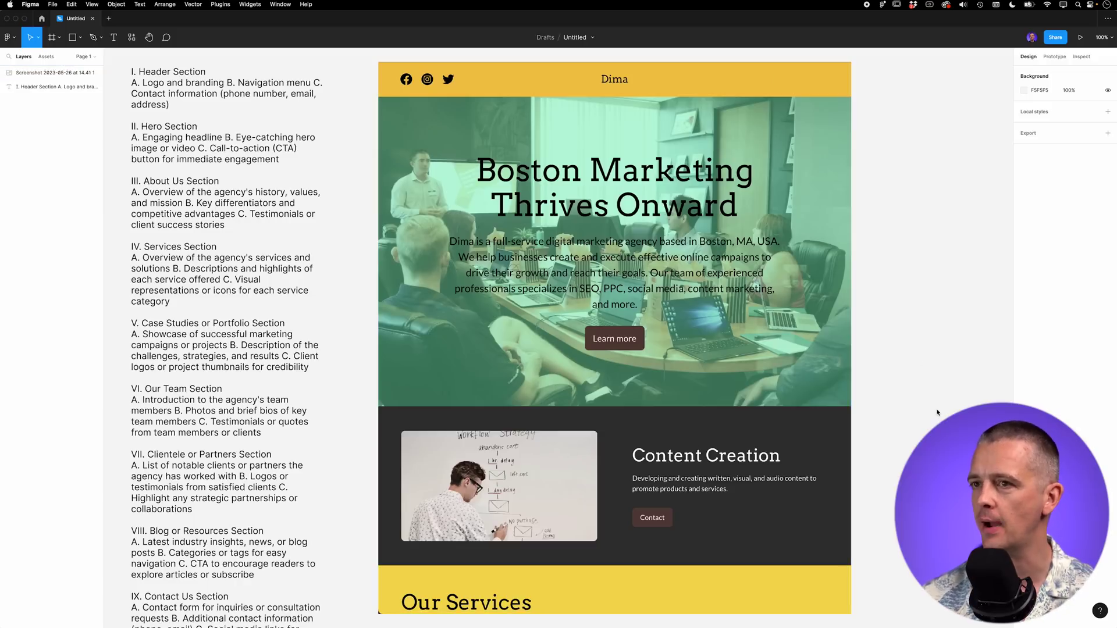
- Bring Safari's ColorMagic palette gallery to the front in place of Figma
key(super+Tab)
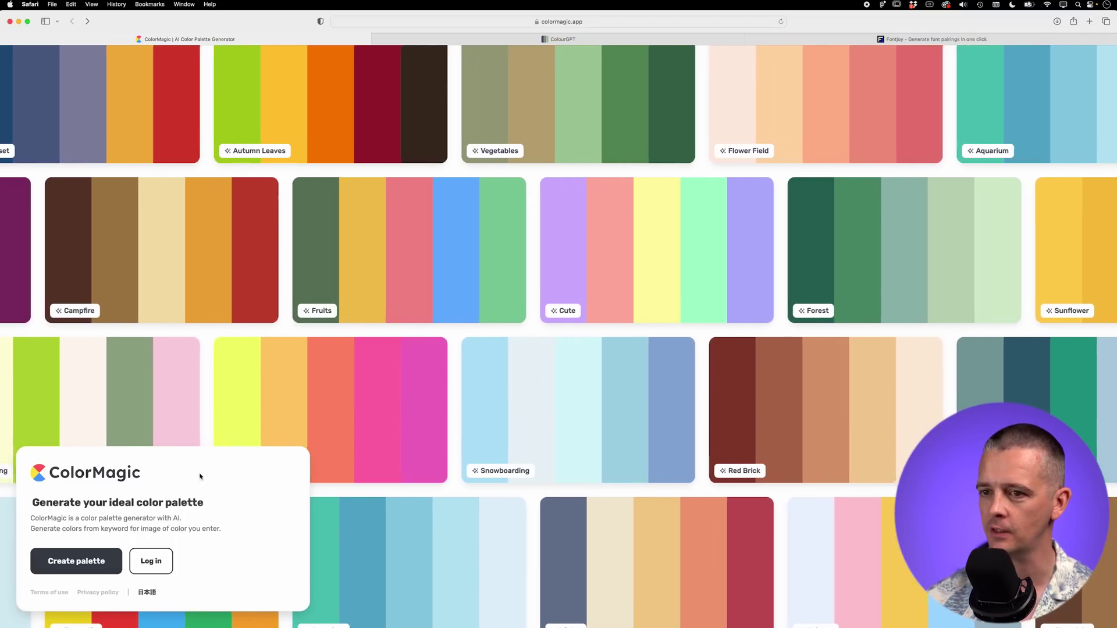
- Generate a ColorMagic palette from the keywords 'marketing upbeat usa'
click(107, 565)
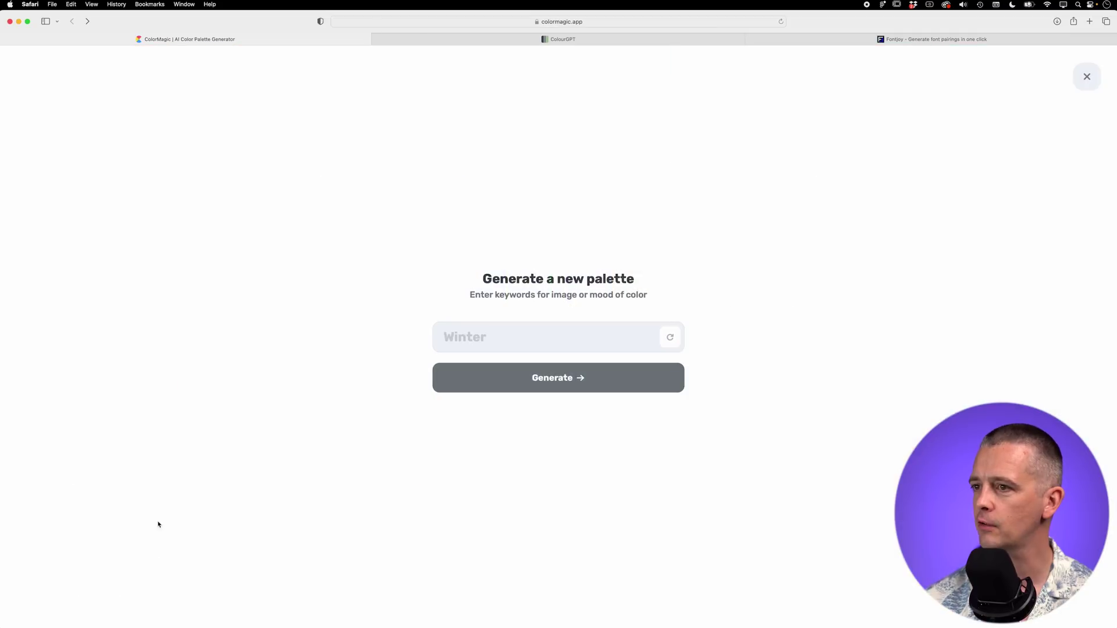
click(516, 338)
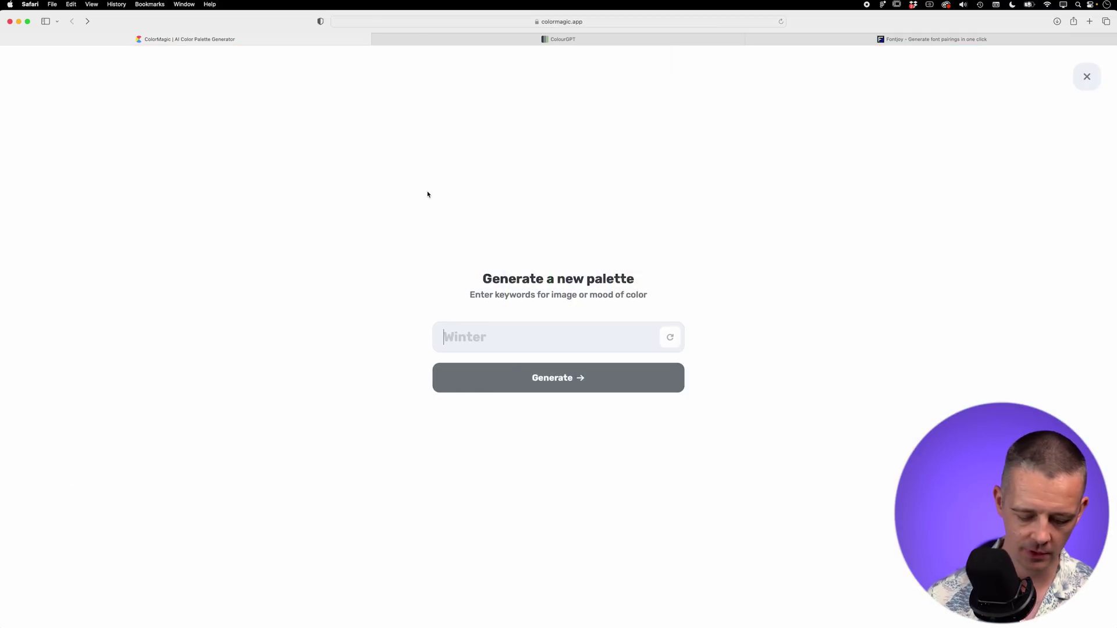
text(marje)
key(BackSpace)
key(BackSpace)
text(keting)
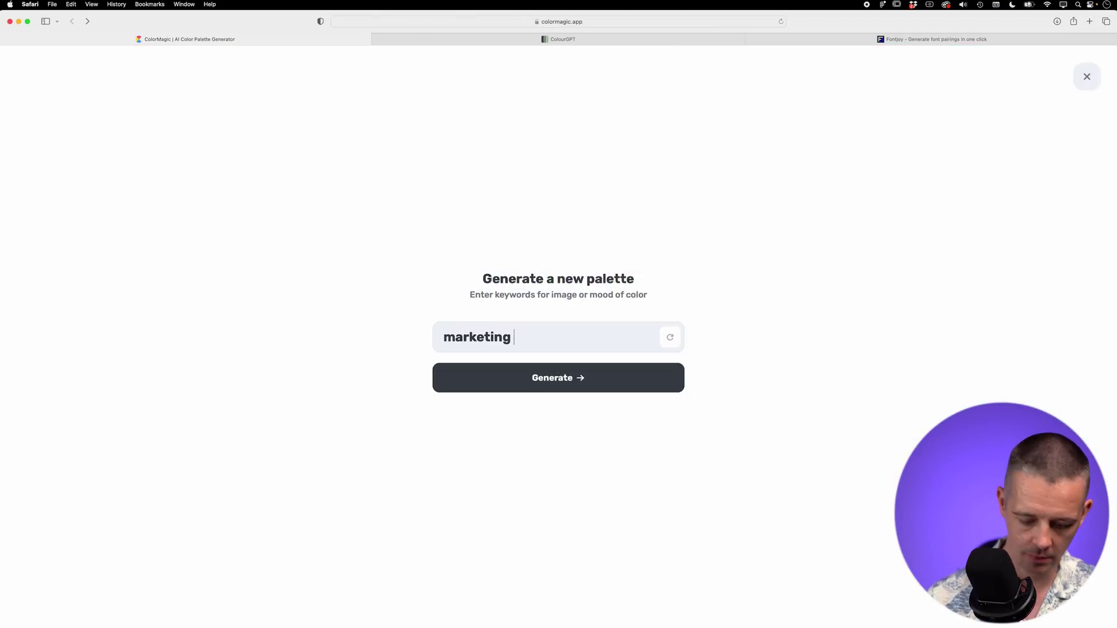
text( up)
text(beat)
text( 000)
key(BackSpace)
key(BackSpace)
key(BackSpace)
key(BackSpace)
text(usa)
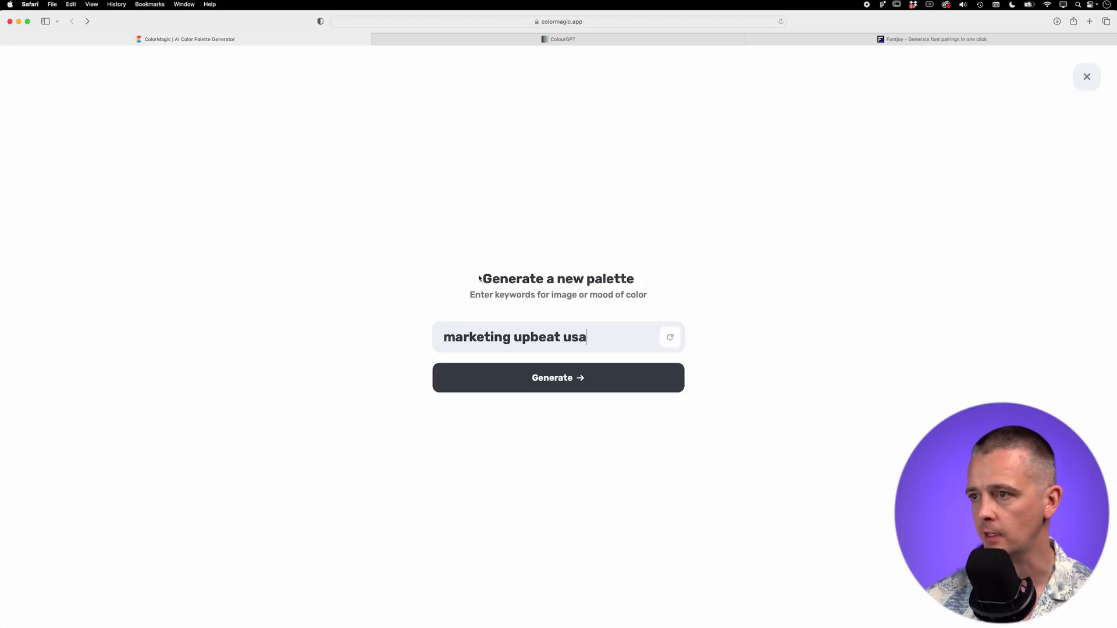
click(492, 379)
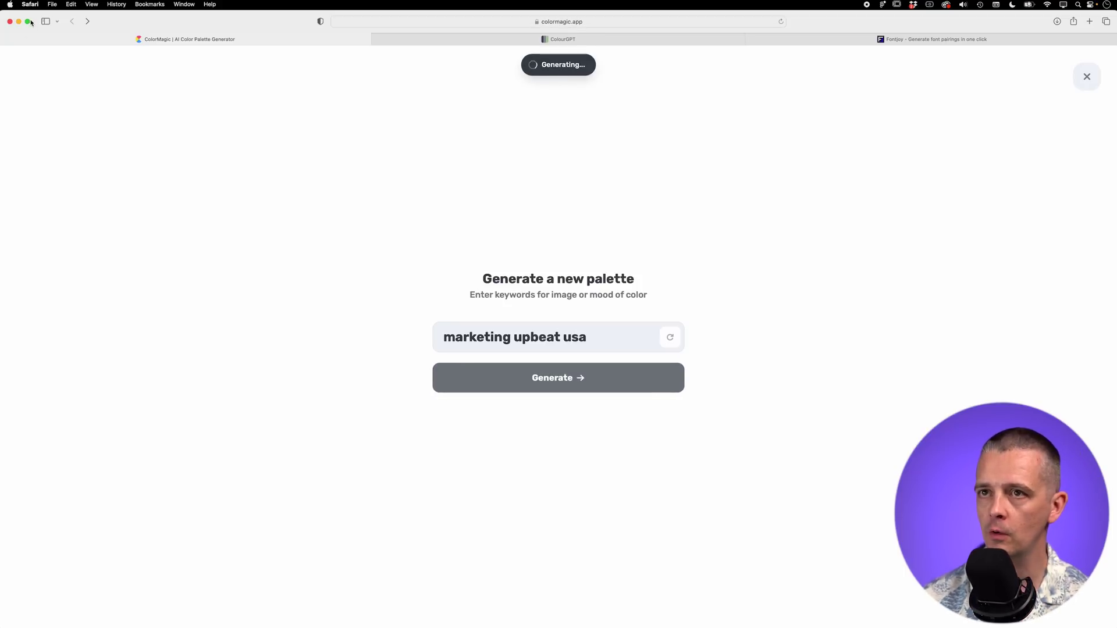
- Copy the Bittersweet colour's hex code #ff6b6b
key(ctrl+super+f)
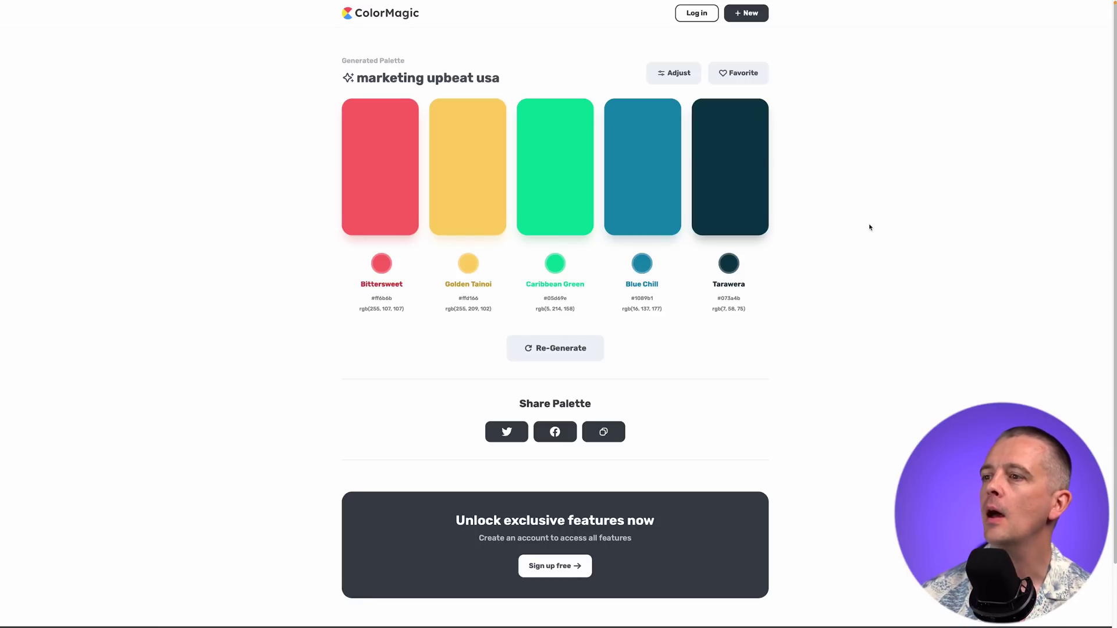
click(385, 298)
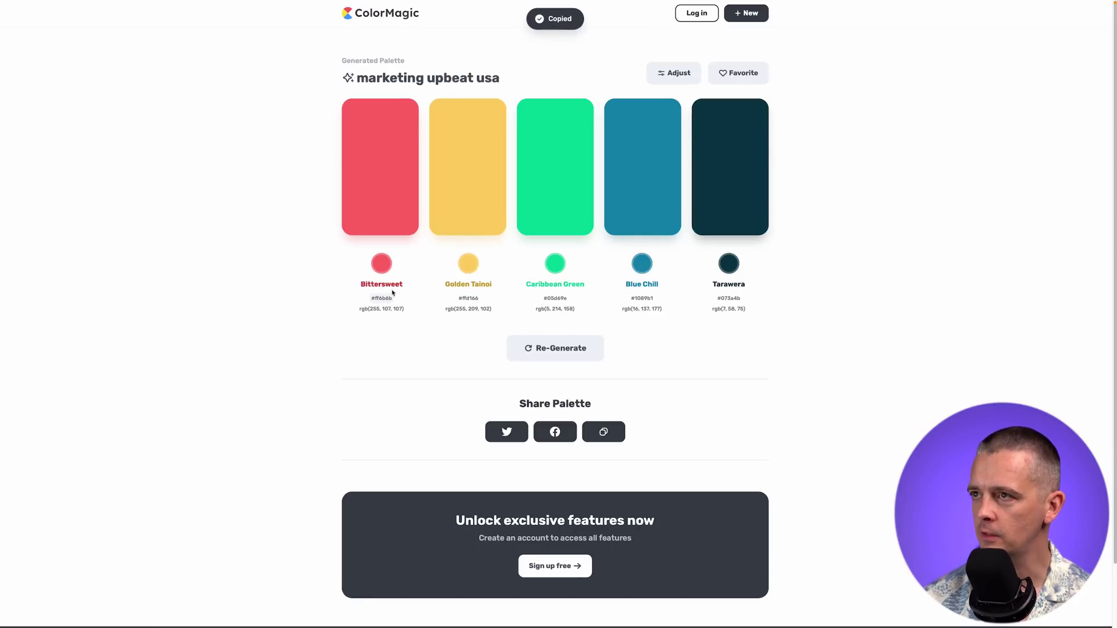
key(super+Tab)
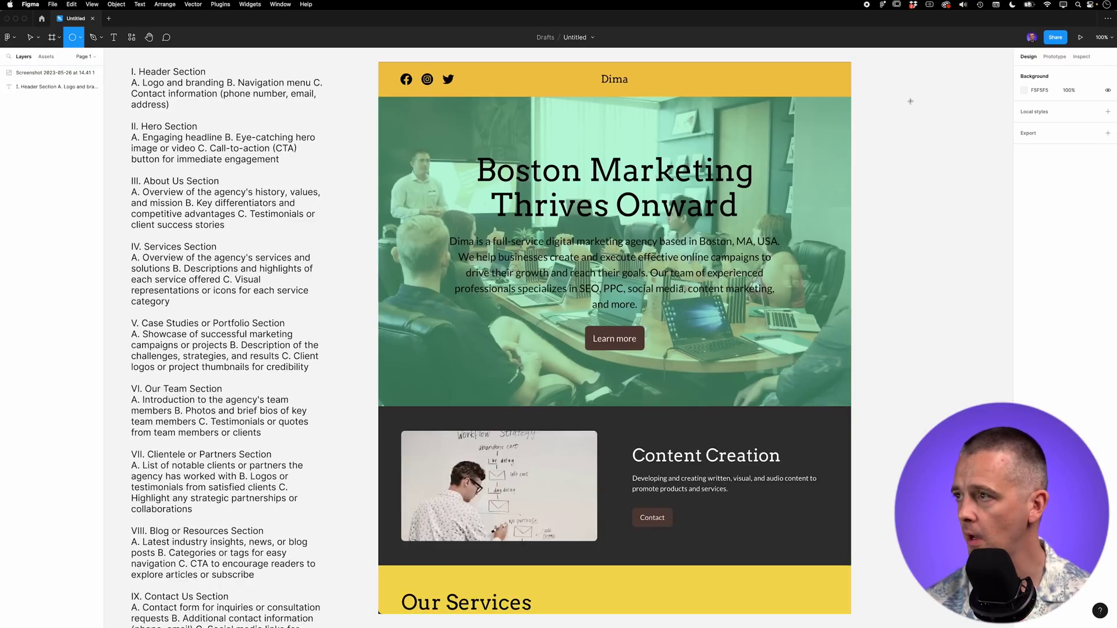
- Draw a 184×184 circle beside the mock-up and fill it with #ff6b6b
drag(890, 109, 971, 188)
click(1039, 192)
key(super+v)
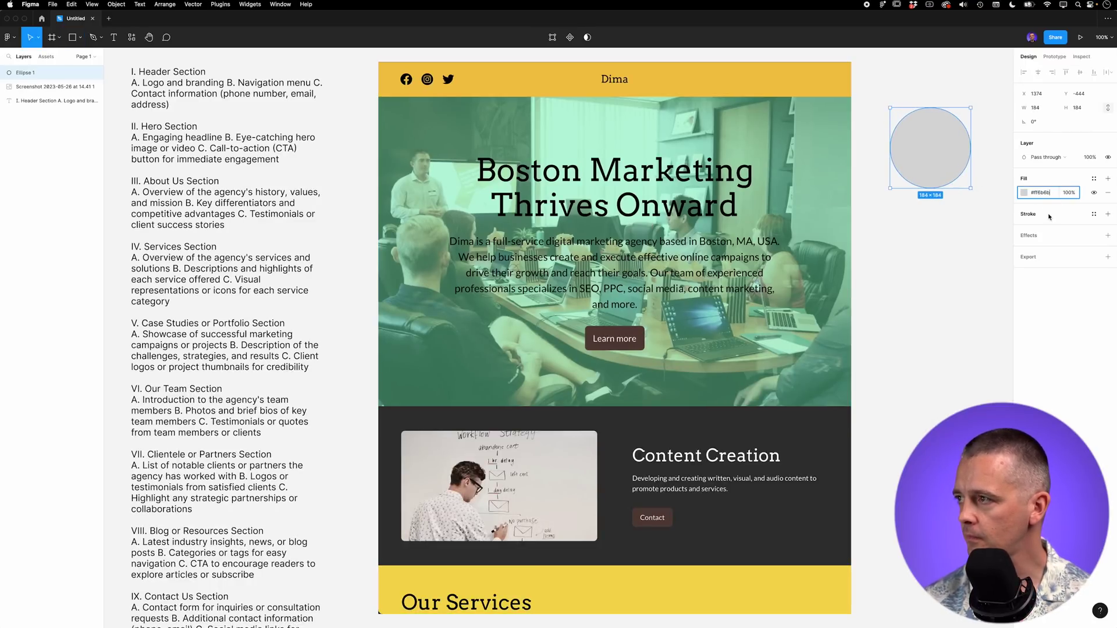
key(Return)
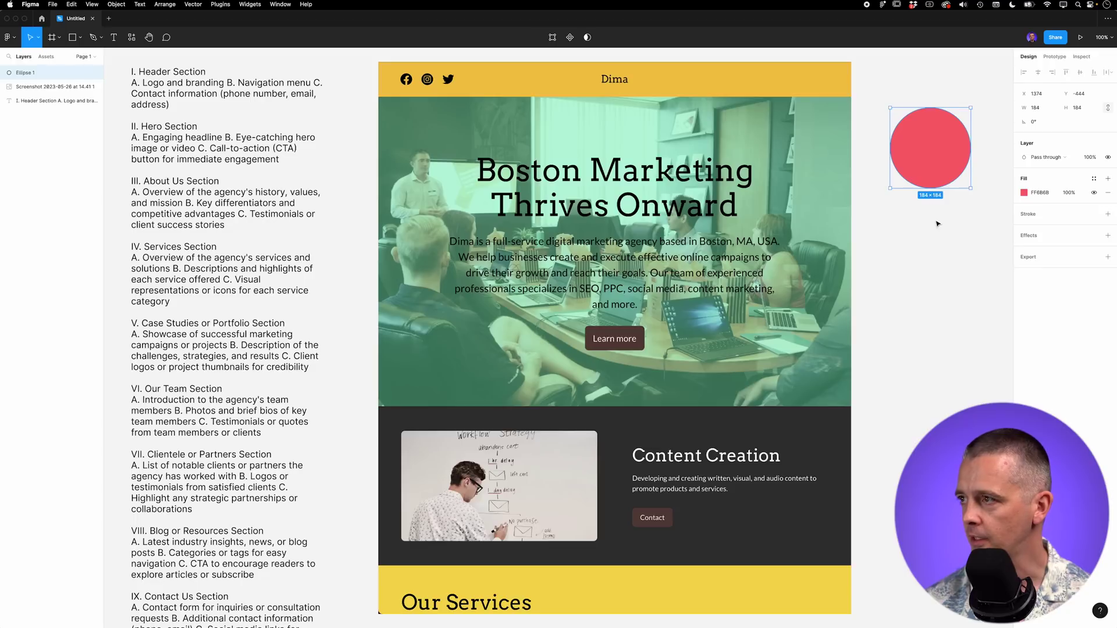
click(938, 223)
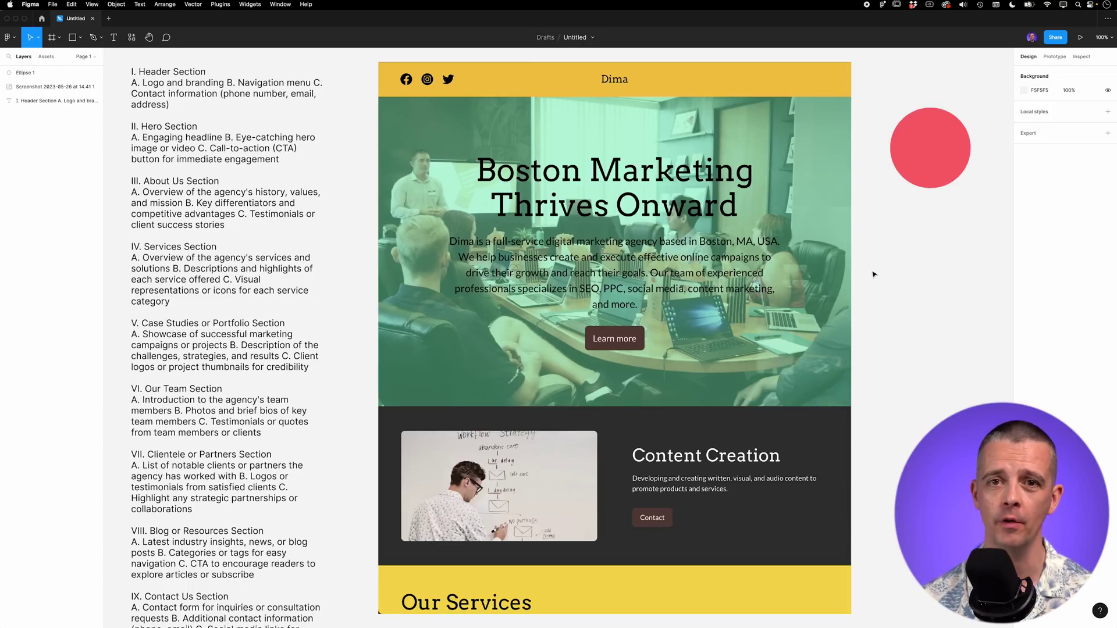
- Bring the Fontjoy font pairing page forward and switch it to the light theme
key(super+Tab)
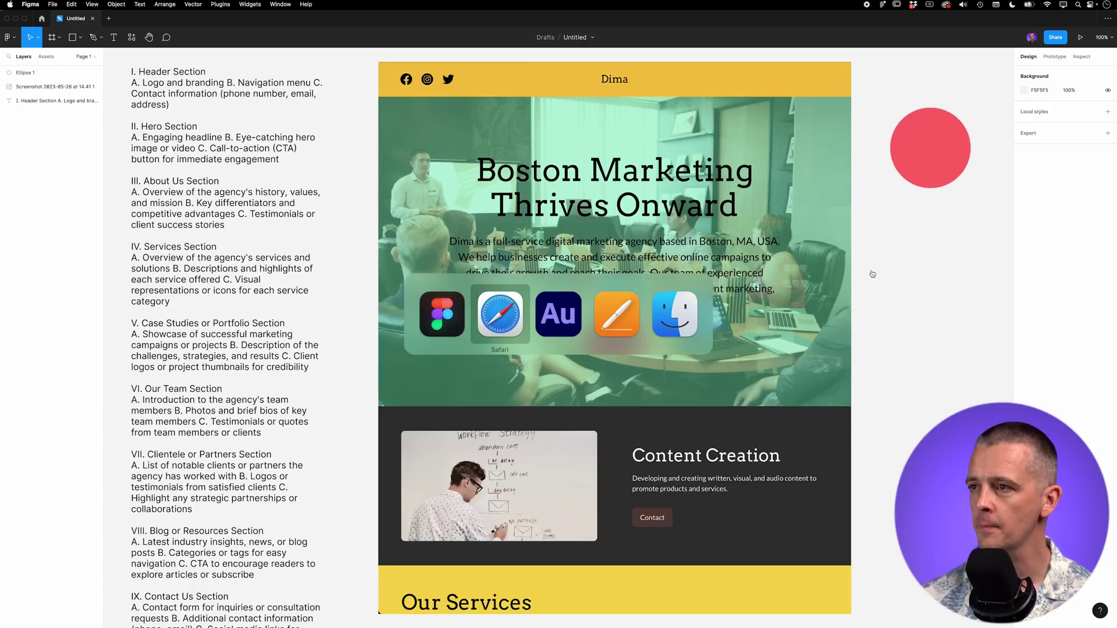
key(ctrl+Tab)
key(ctrl+Tab)
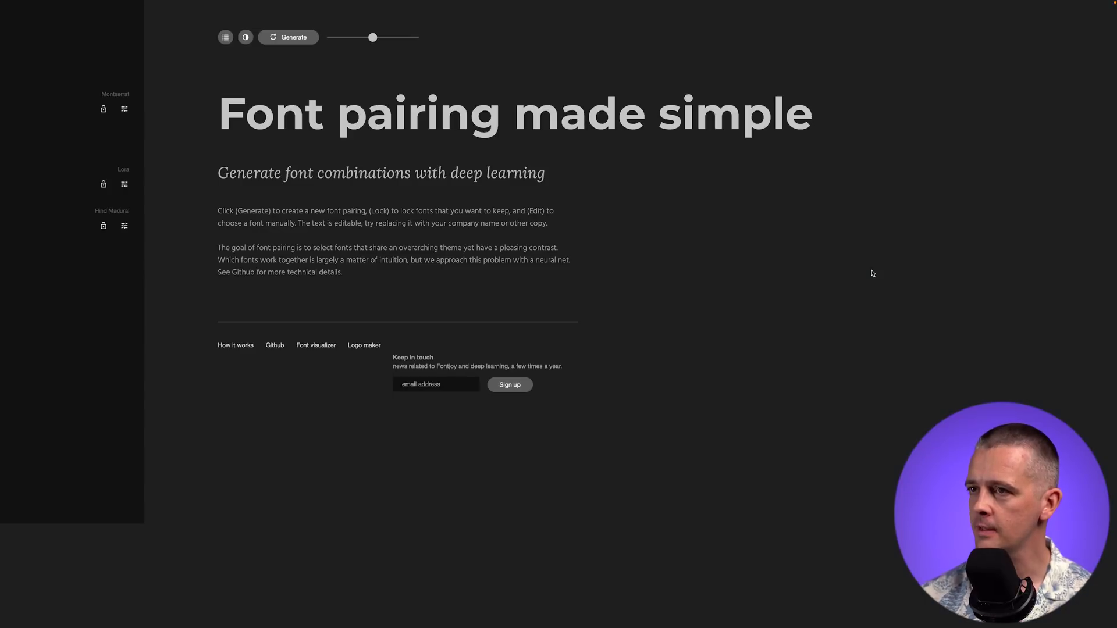
click(246, 38)
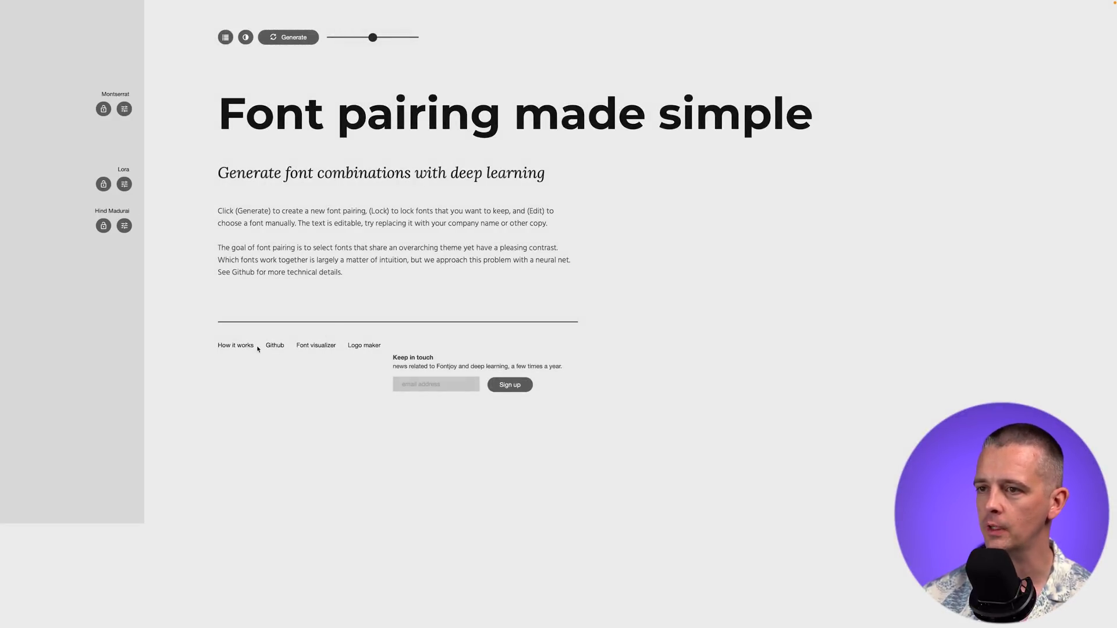
- Open Fontjoy's 'How it works' article and scroll through its font-pairing explanation
click(249, 347)
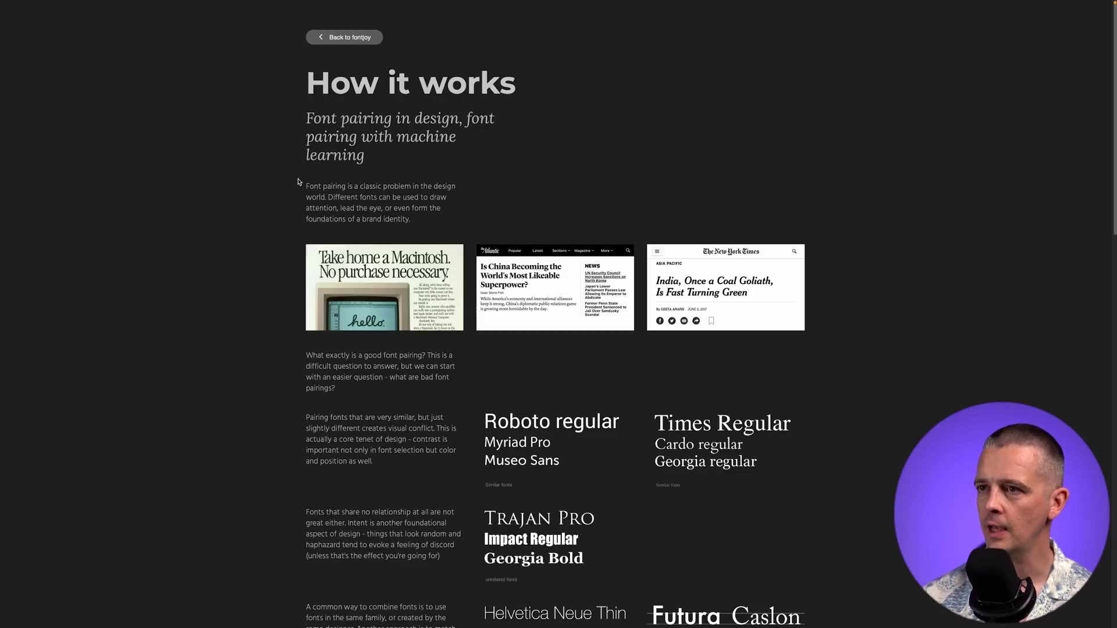
scroll(266, 218, down, 3)
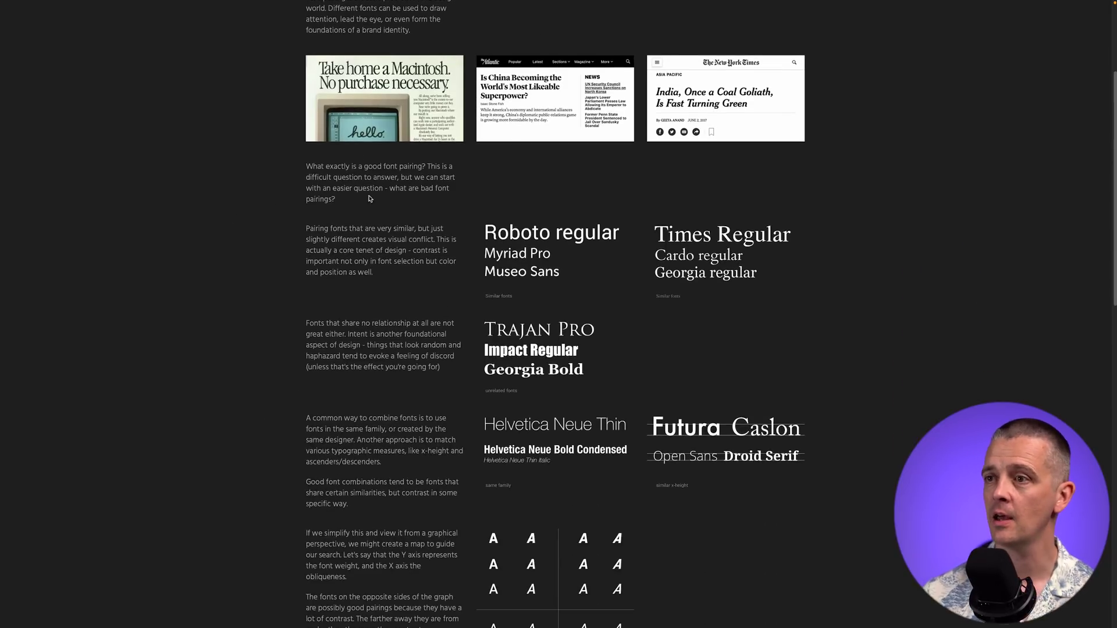
drag(338, 231, 415, 271)
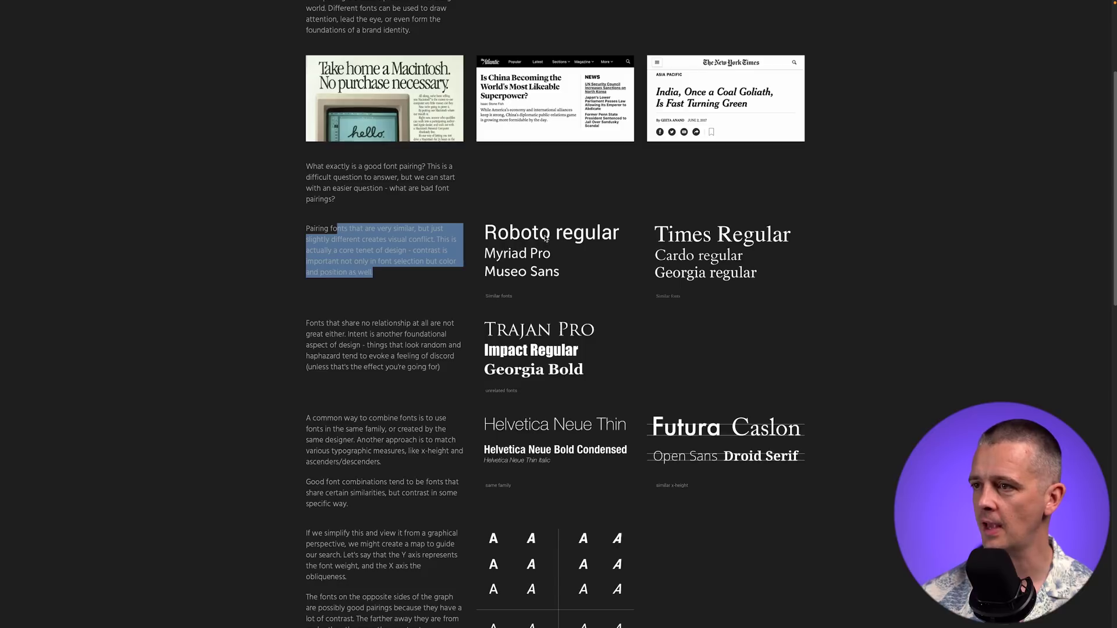
scroll(469, 289, down, 1)
click(391, 283)
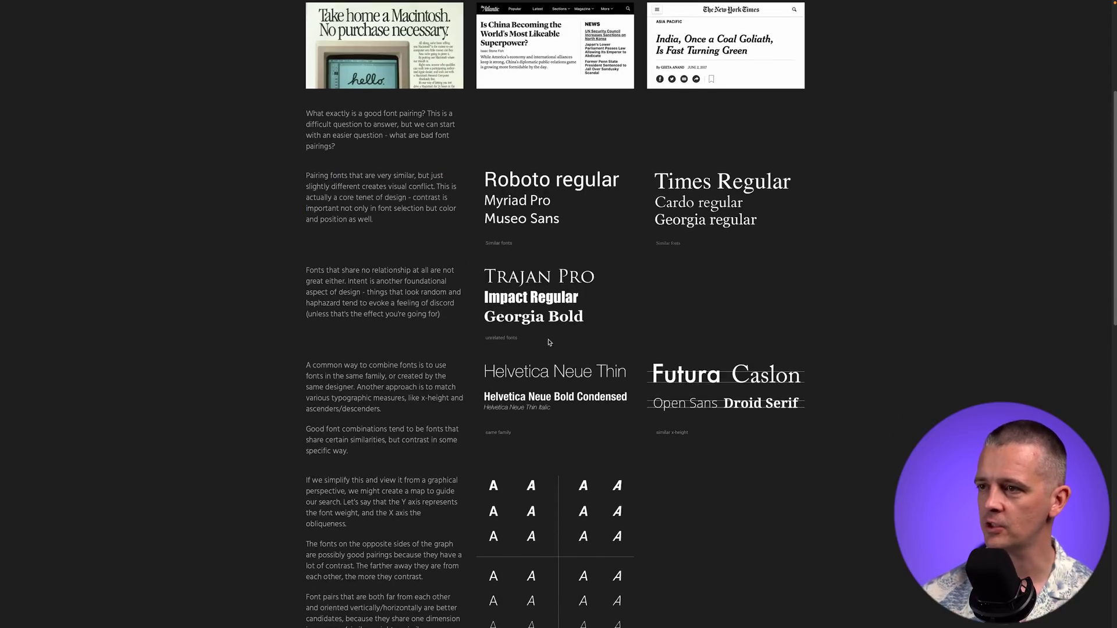
scroll(624, 321, down, 4)
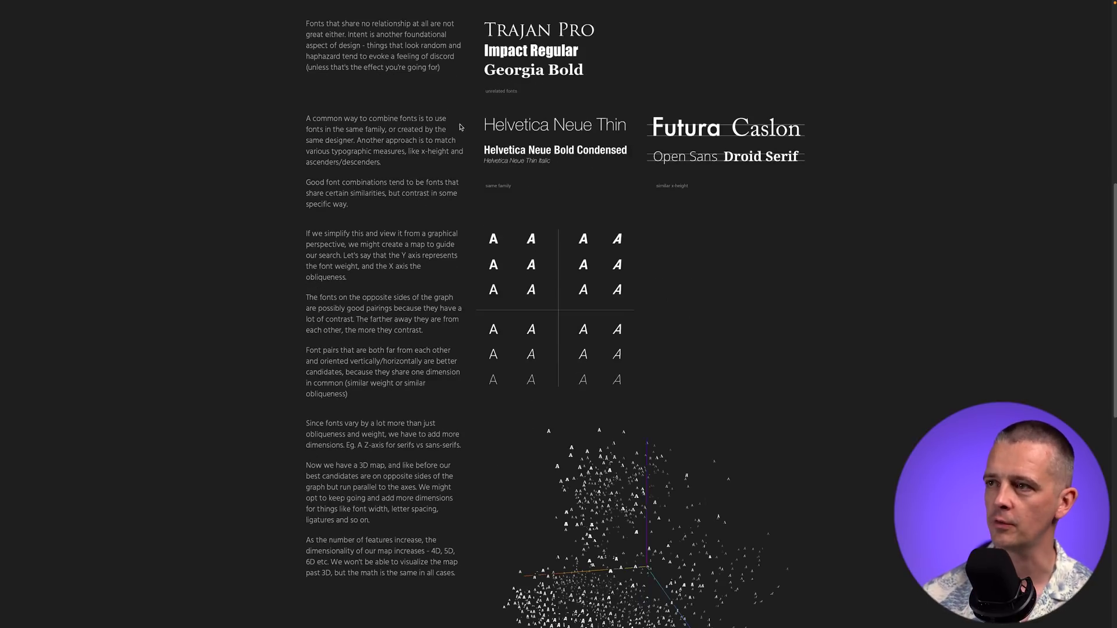
scroll(741, 252, down, 3)
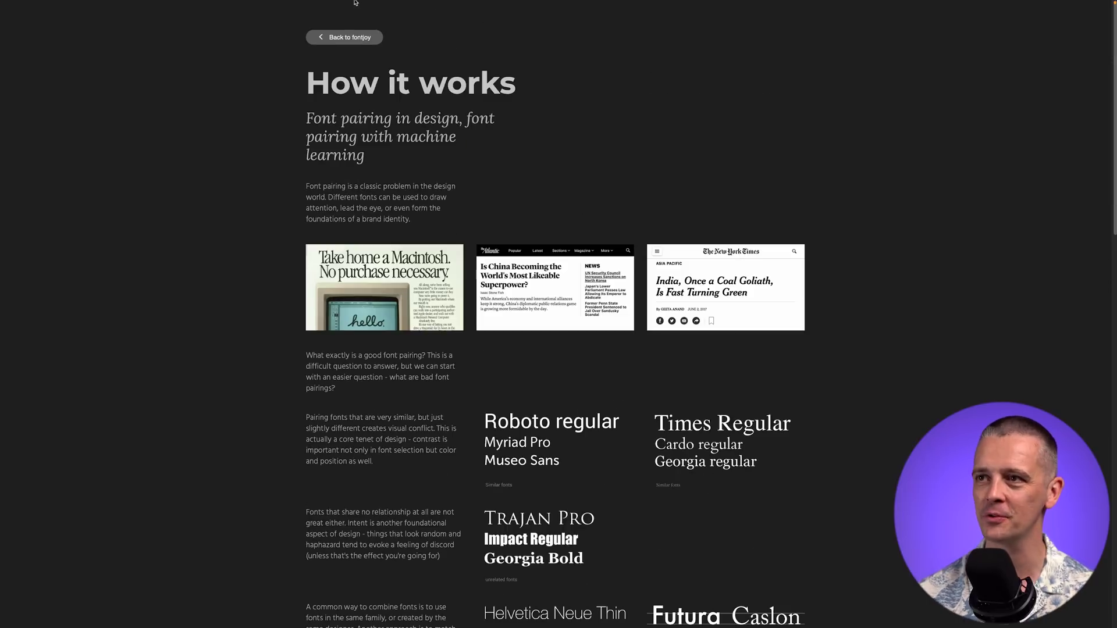
- Switch Fontjoy to the light theme, lock the Libre Franklin headline and generate a new pairing
click(349, 37)
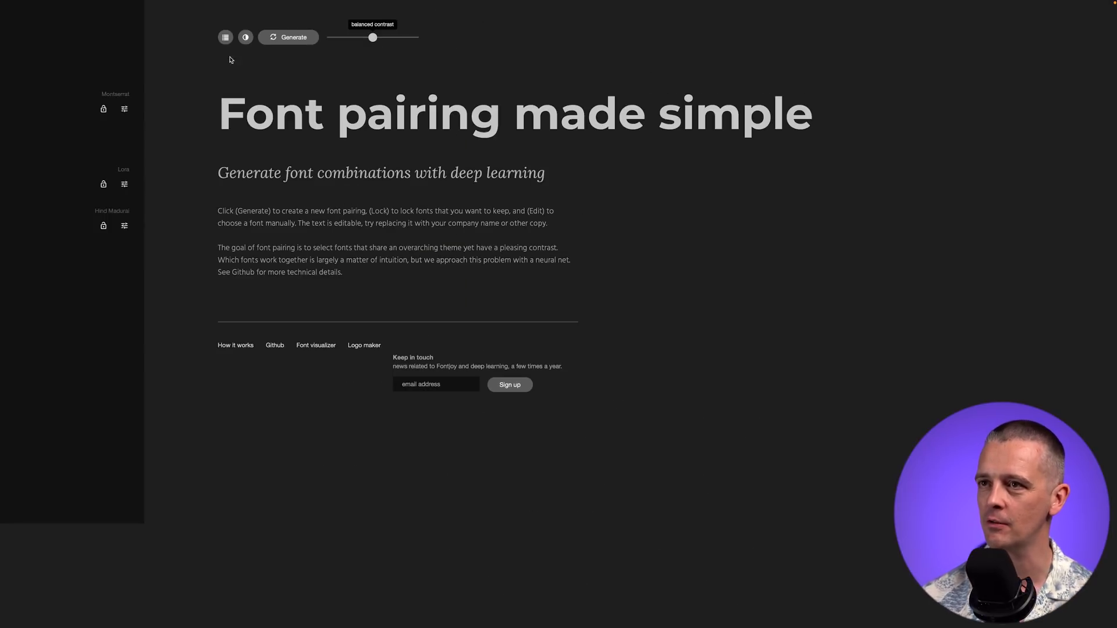
click(246, 37)
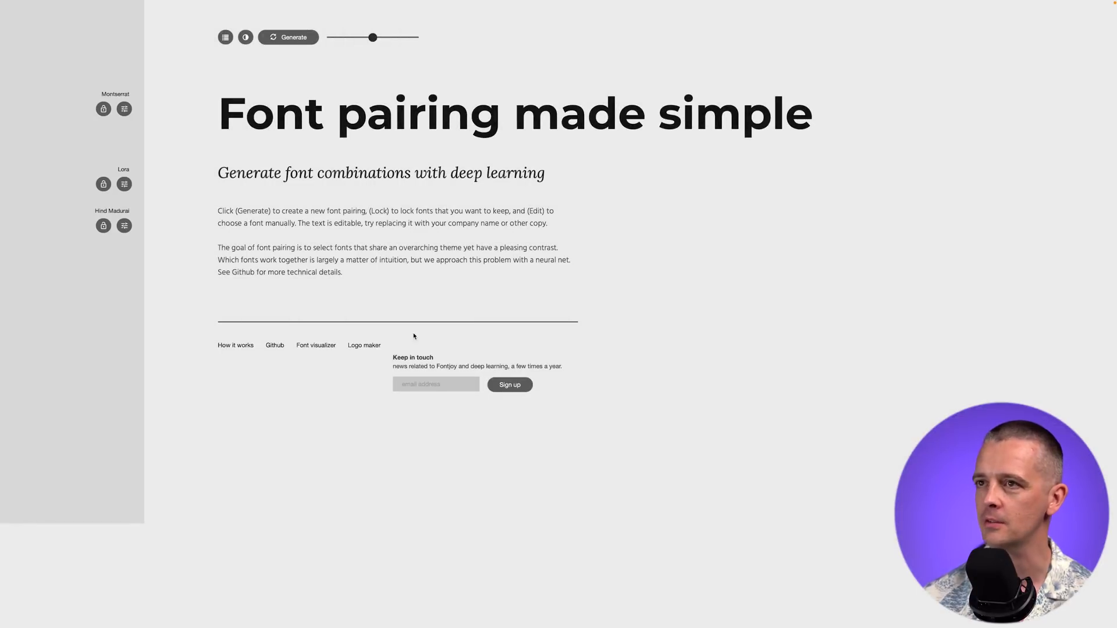
click(294, 37)
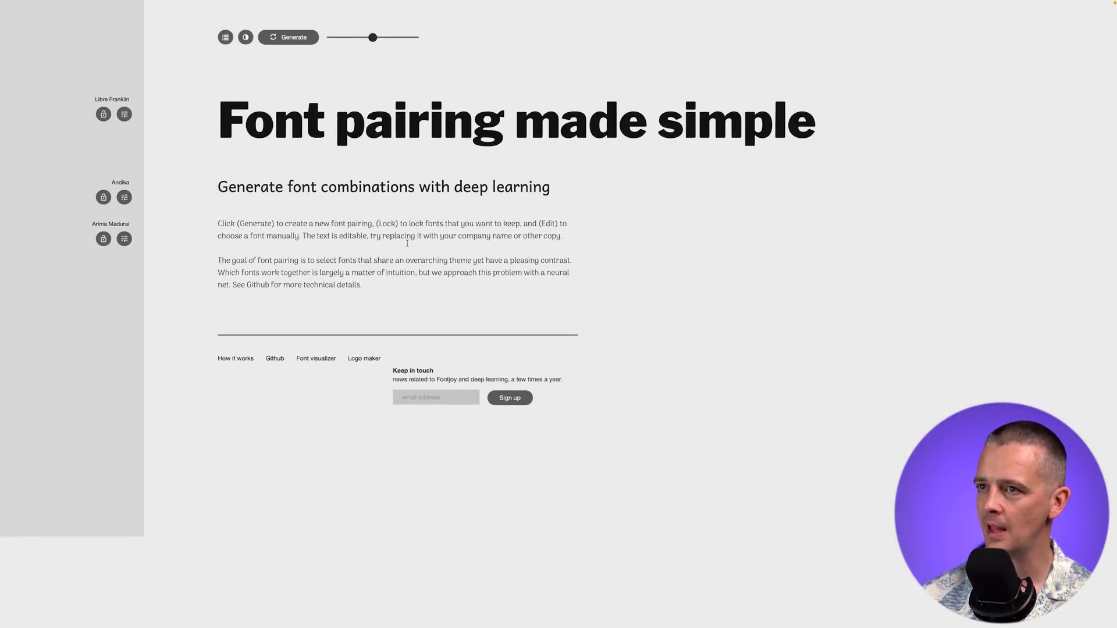
drag(224, 232, 334, 309)
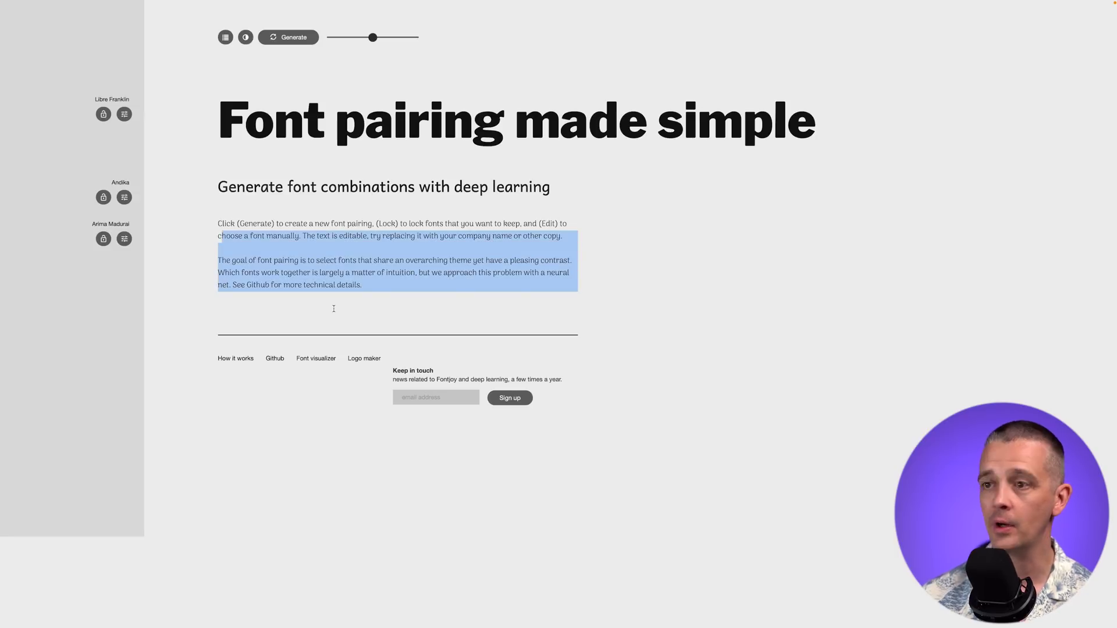
click(343, 284)
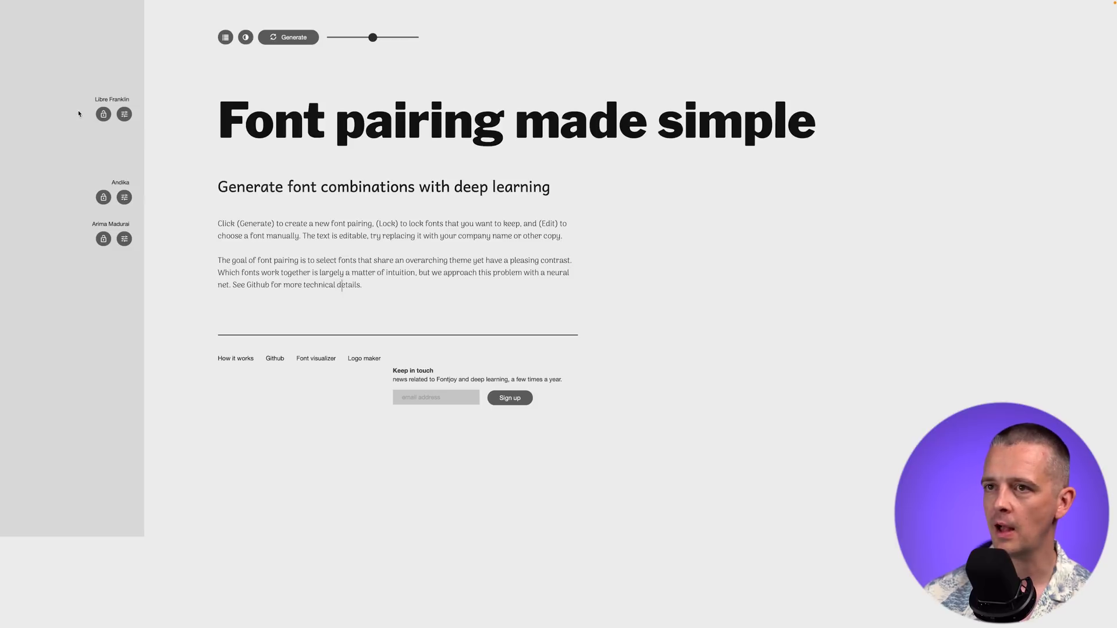
click(104, 114)
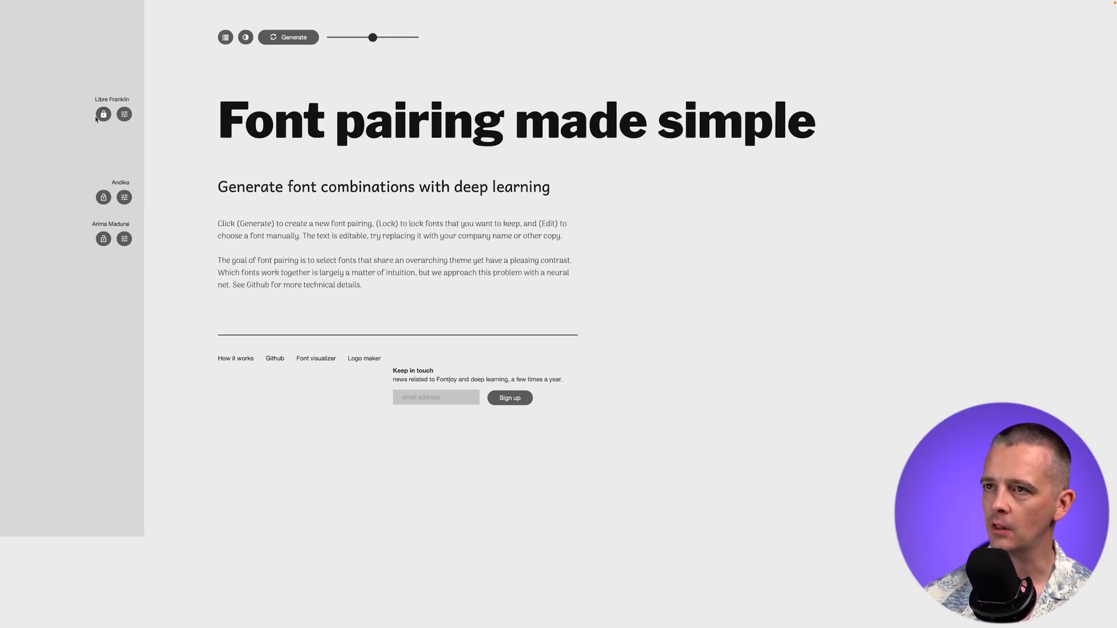
click(305, 41)
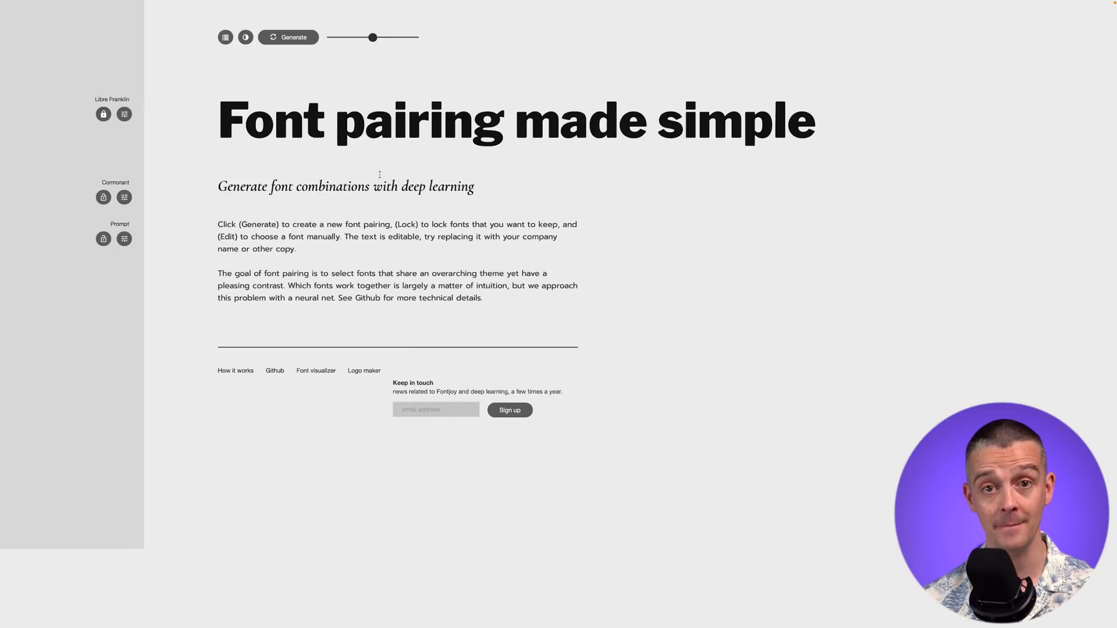
- Replace the Prompt body font with Roboto and lock it
click(124, 239)
click(237, 62)
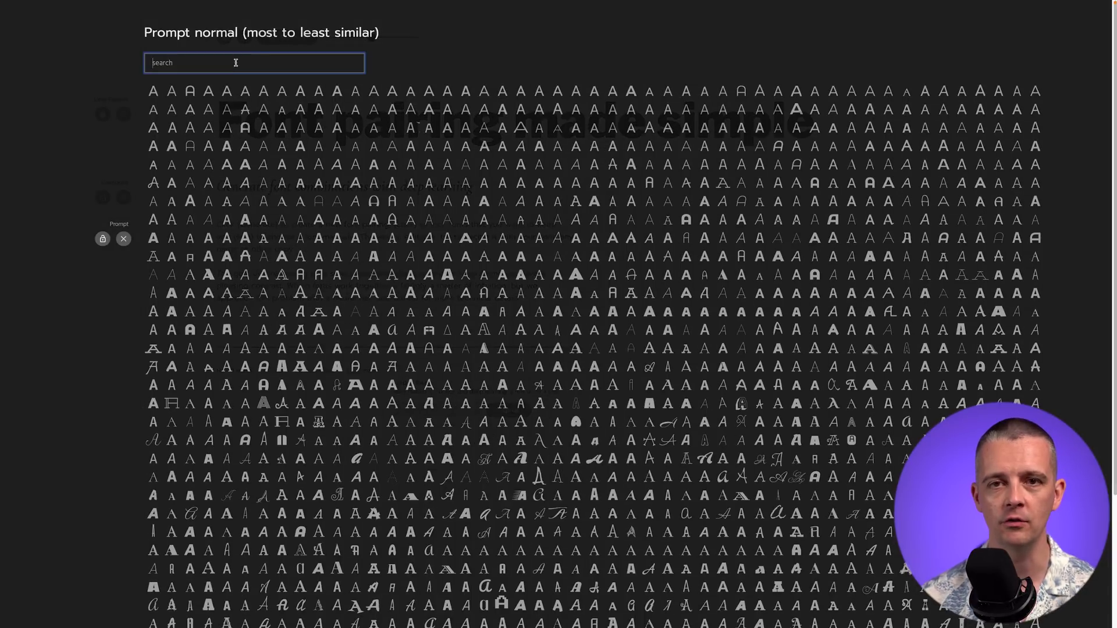
text(robot)
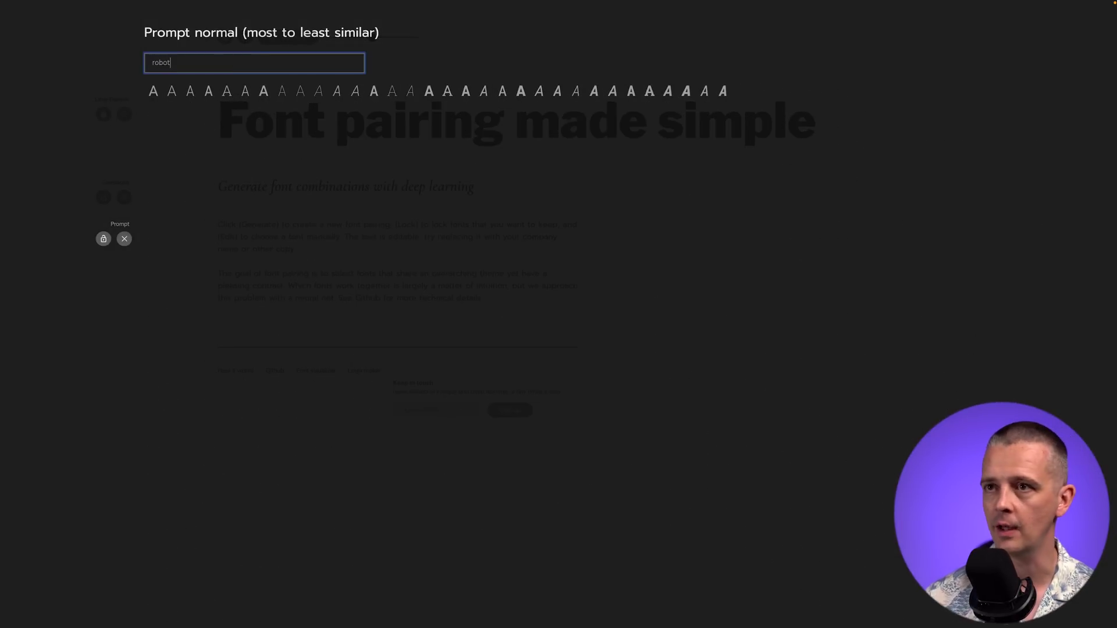
click(154, 92)
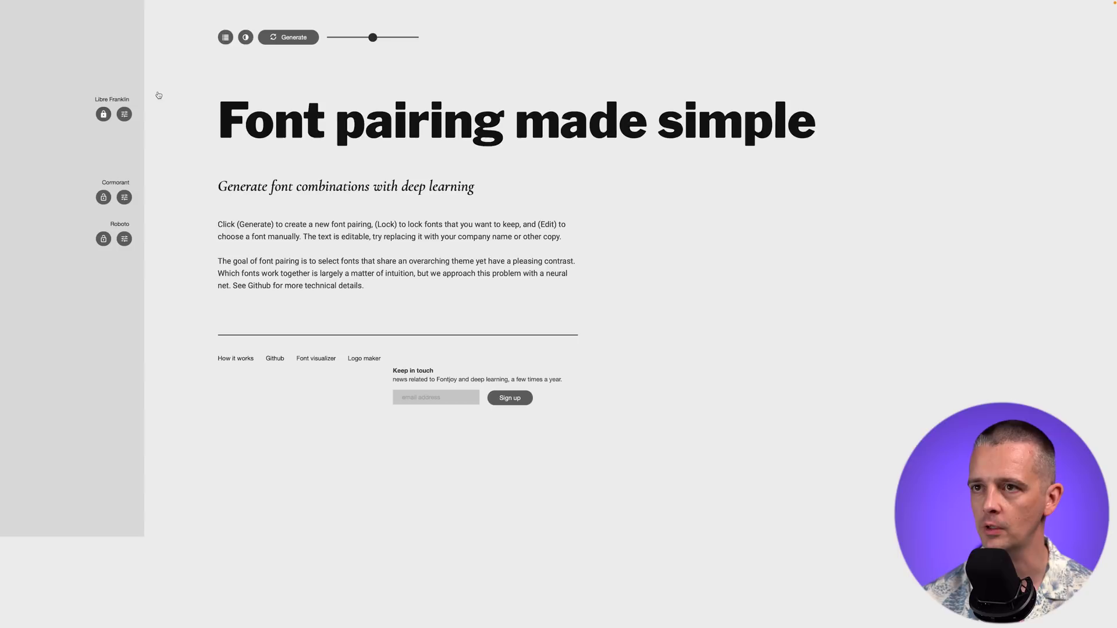
click(104, 238)
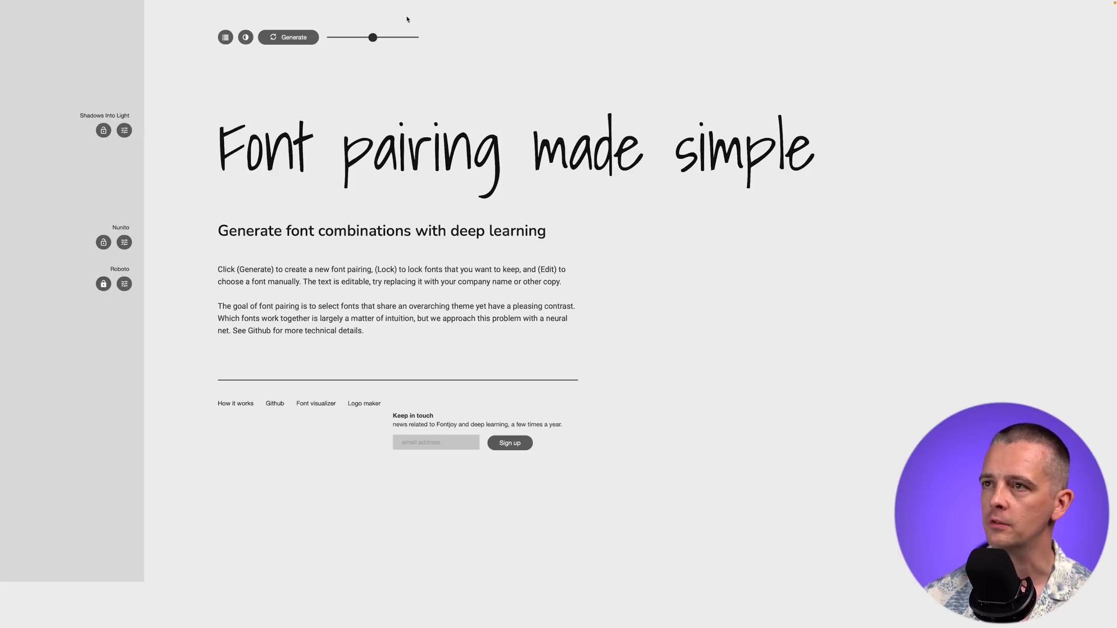
- Generate a new pairing around Roboto with the contrast slider at maximum
mouse_move(374, 41)
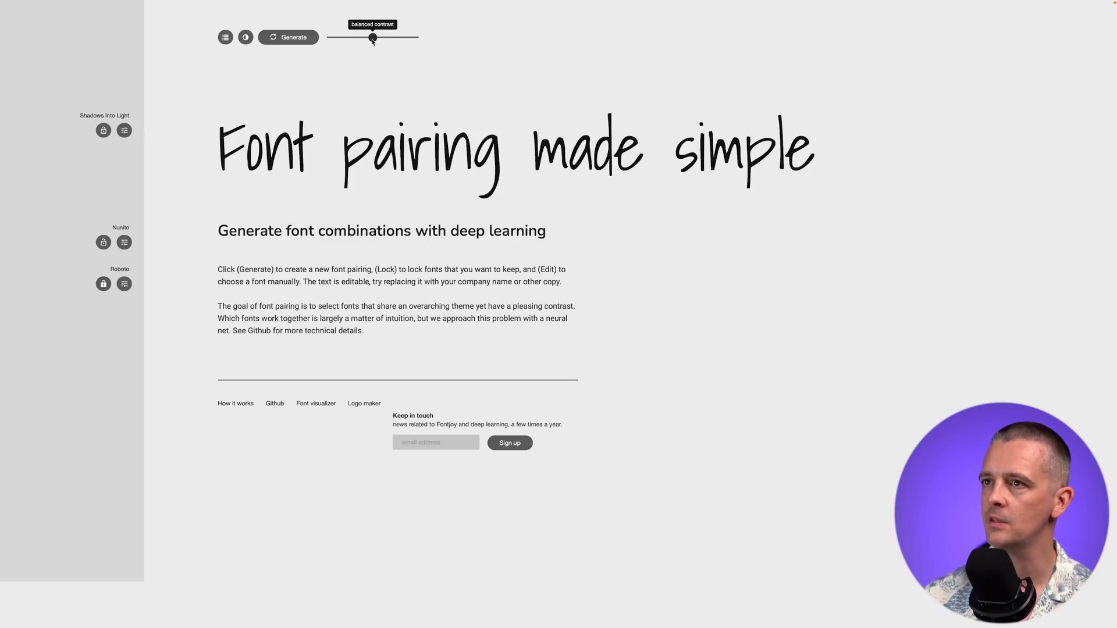
drag(373, 39, 439, 43)
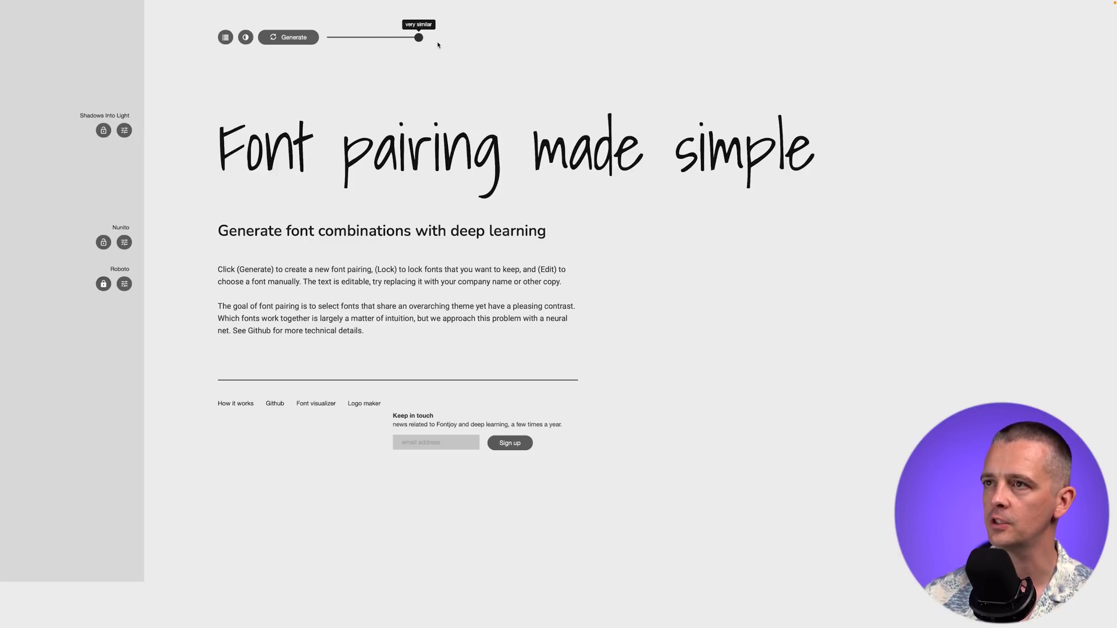
click(284, 40)
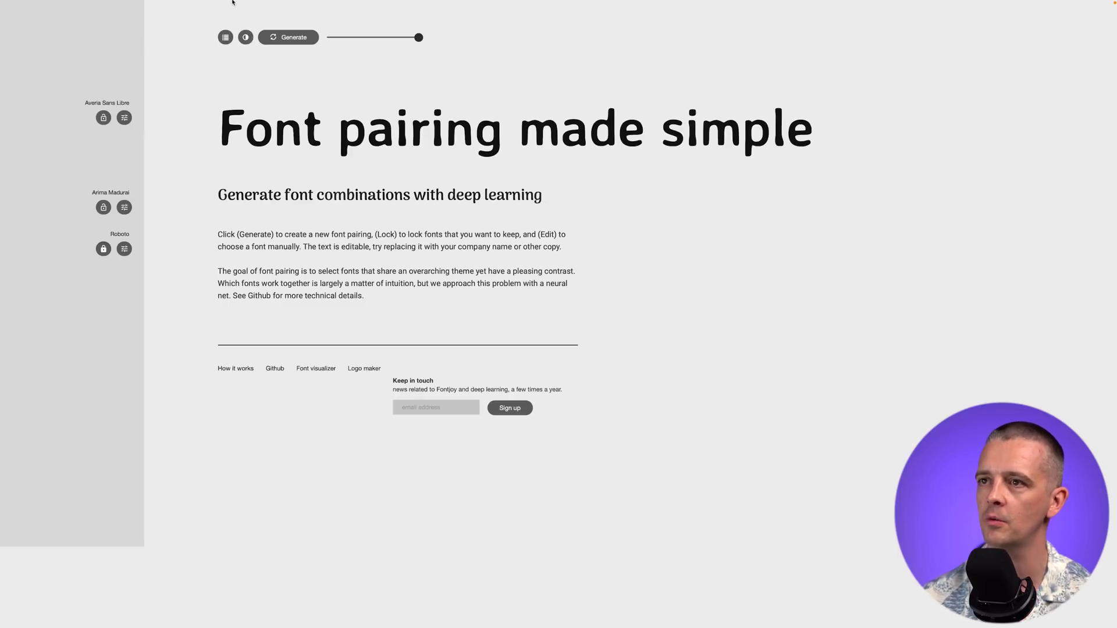
- Regenerate at maximum similarity, producing a Kalam headline with an Arapey subtitle
mouse_move(373, 39)
drag(373, 38, 327, 38)
click(290, 40)
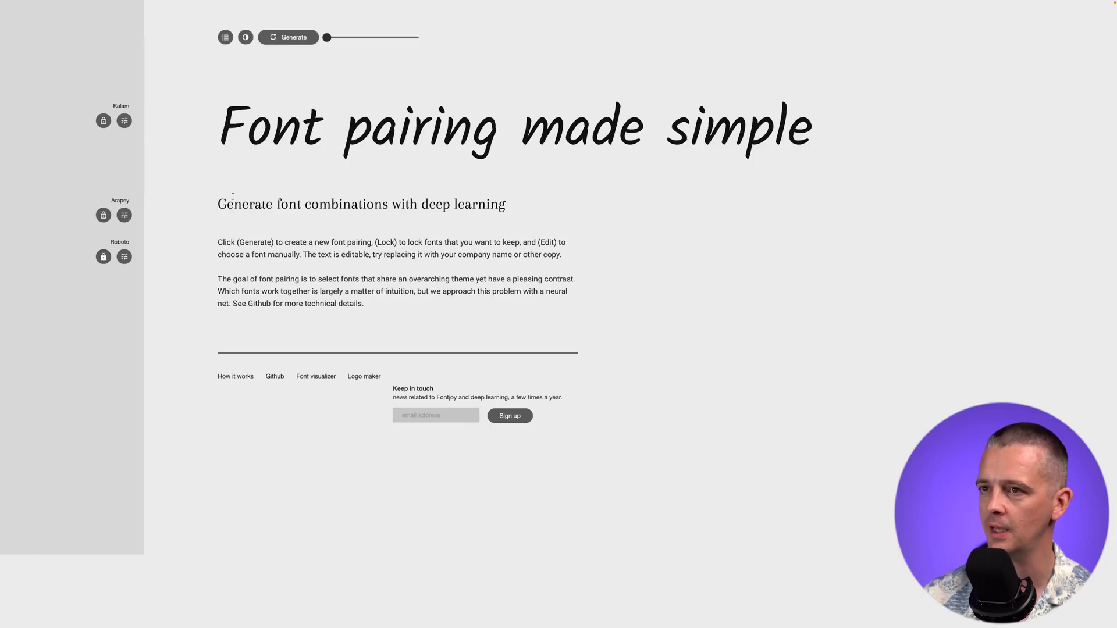
drag(234, 201, 450, 204)
click(490, 203)
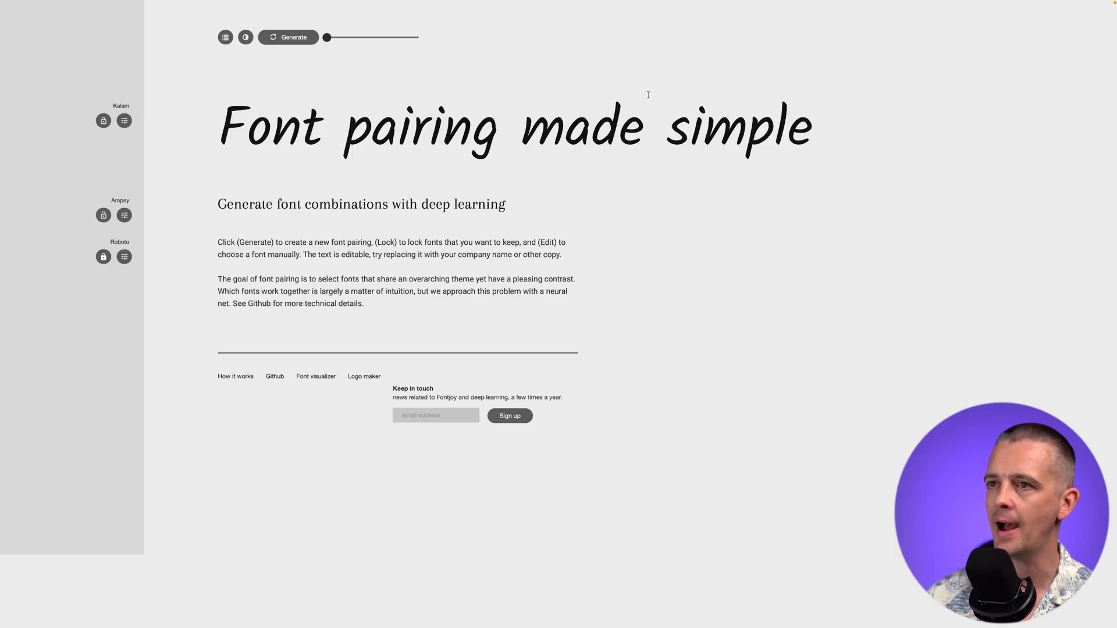
click(293, 37)
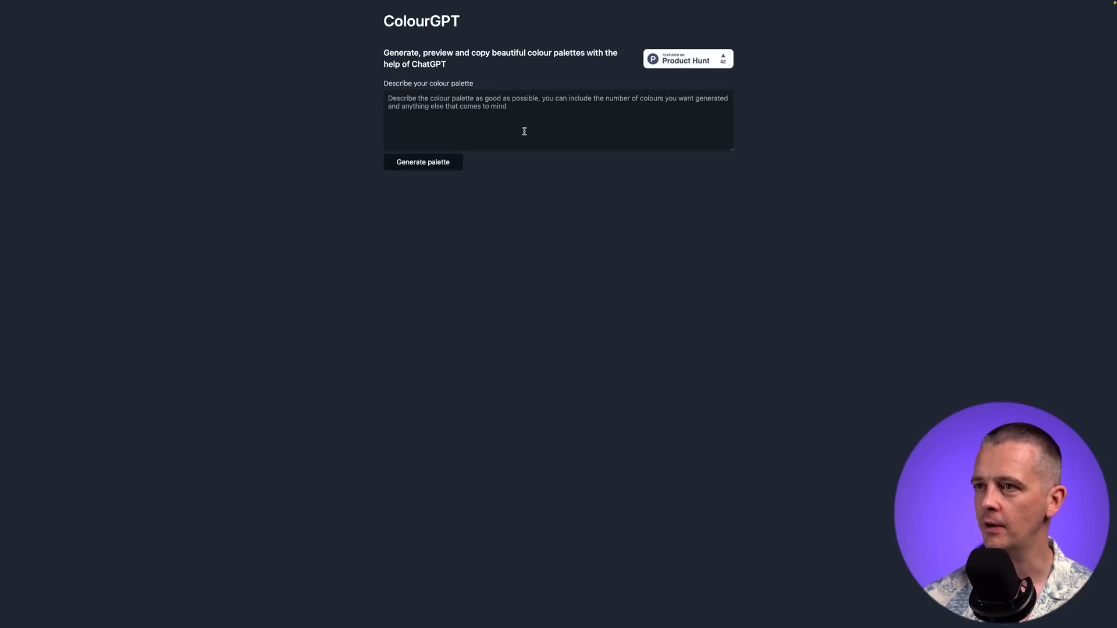
- Generate a ColourGPT palette for 'marketing upbeat usa'
click(525, 132)
text(marketing)
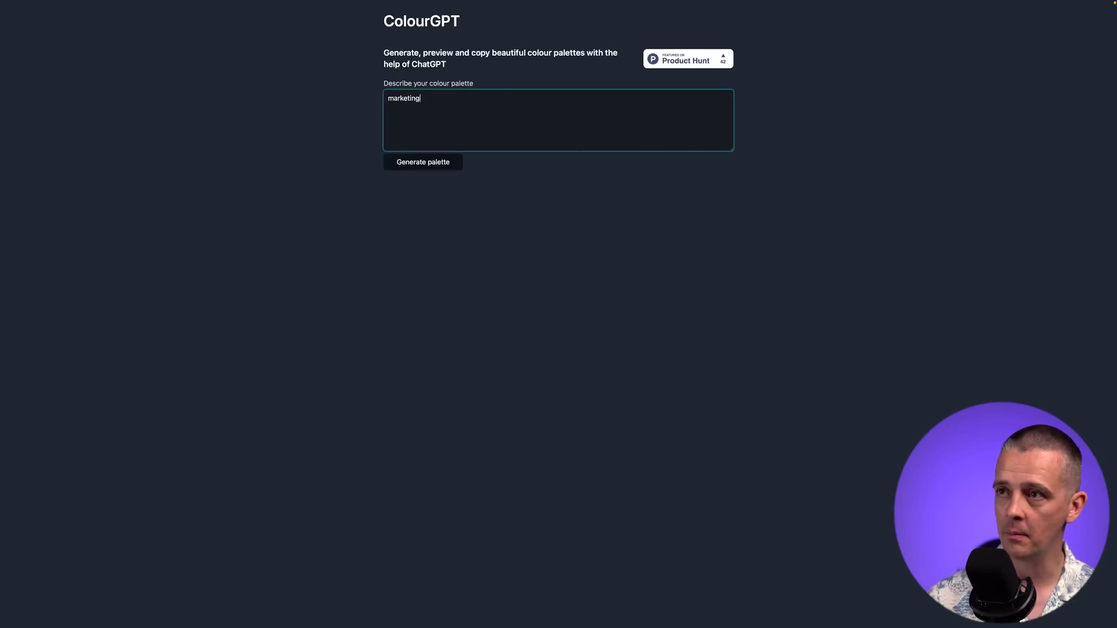
text( upbeat usa)
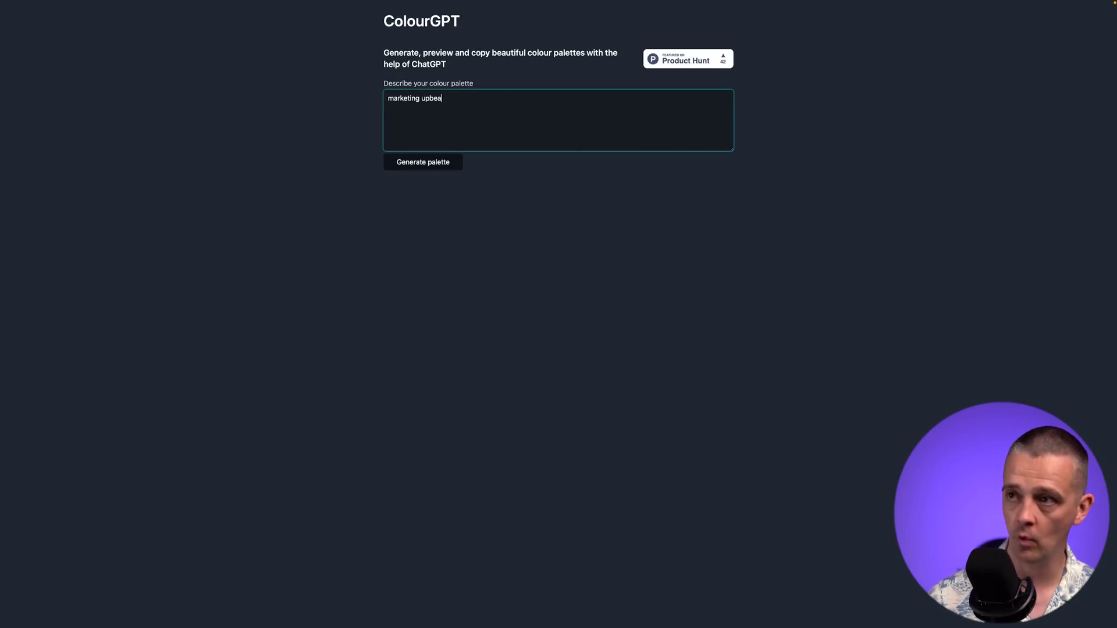
click(409, 164)
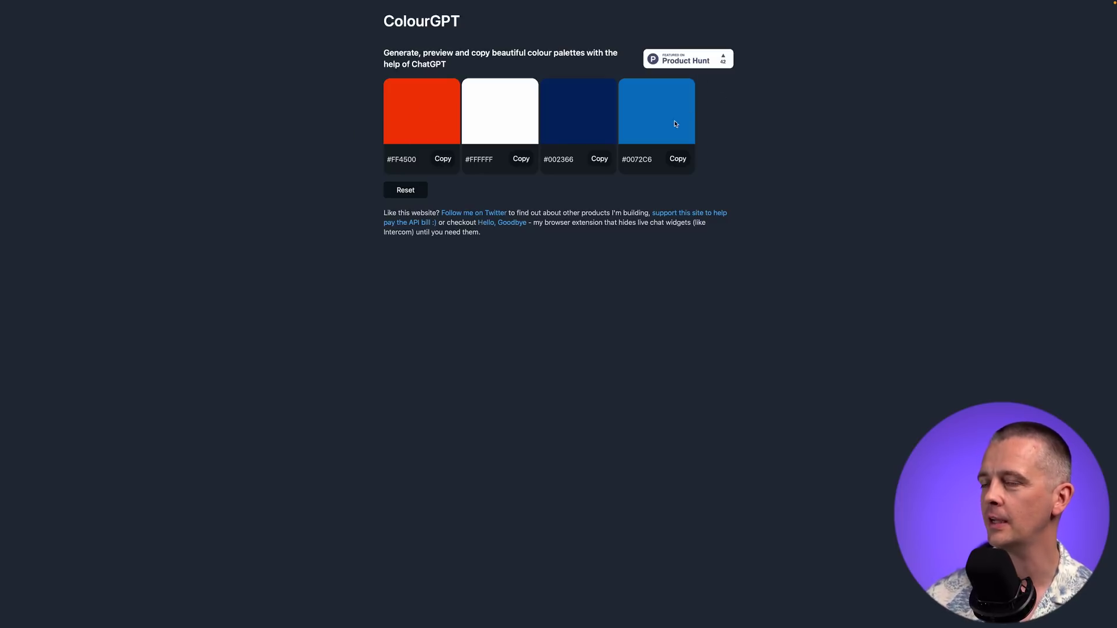
- Reset the palette and generate a new one for 'marketing upbeat'
click(411, 193)
click(439, 118)
text(marketing upbeat)
click(436, 164)
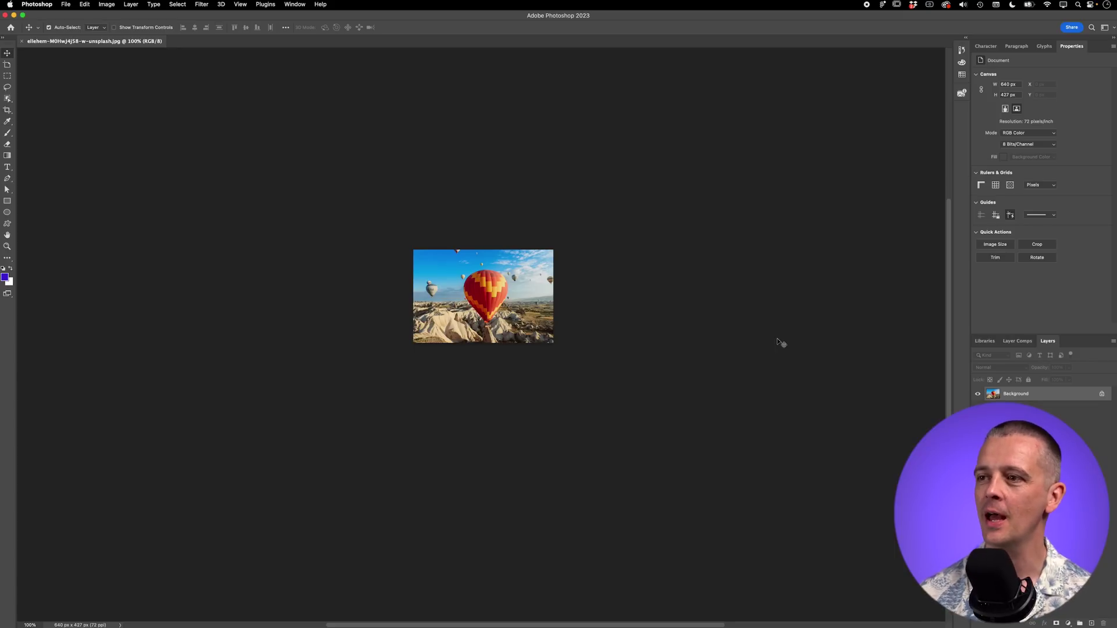
- Confirm the balloon photo is 640 × 427 px, then zoom to 600% to inspect detail
key(super+alt+i)
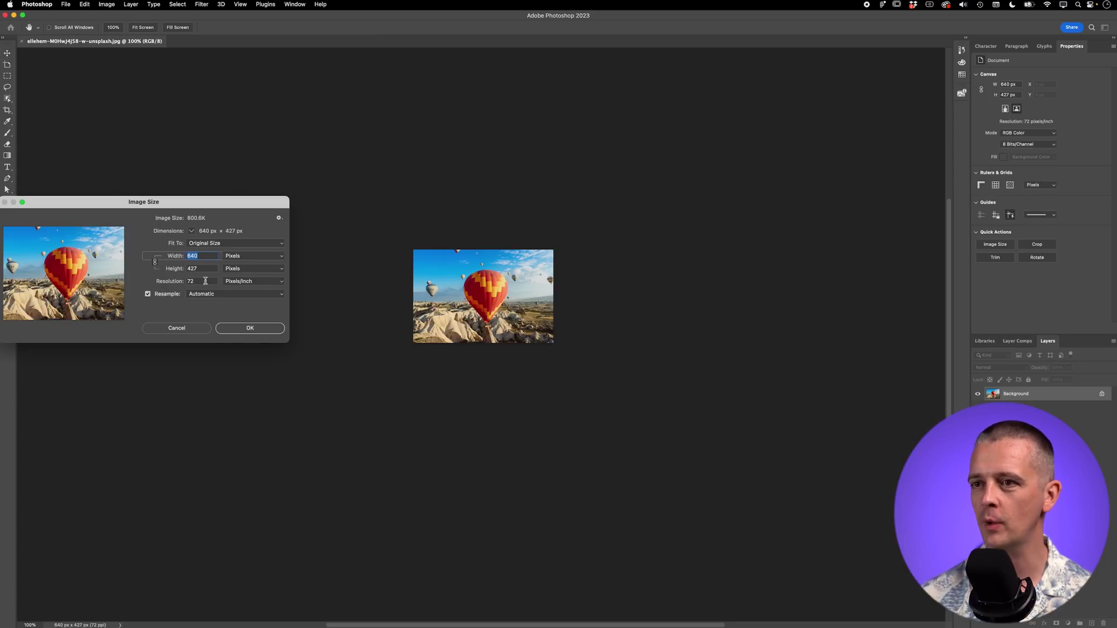
click(184, 328)
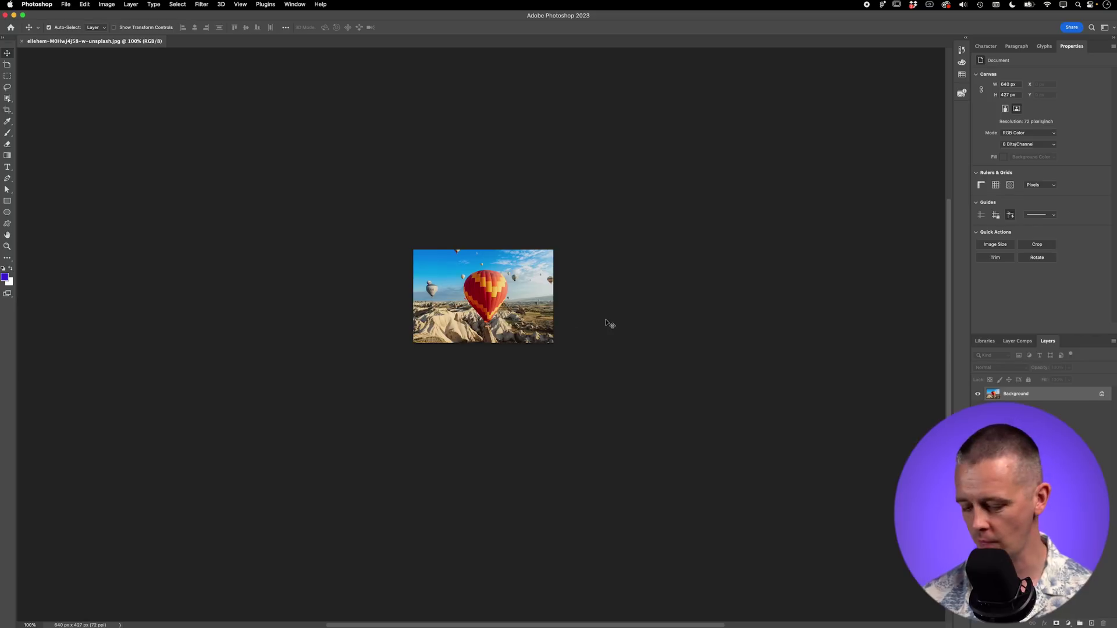
key(super+plus)
key(super+plus)
key(super+plus)
key(super+plus)
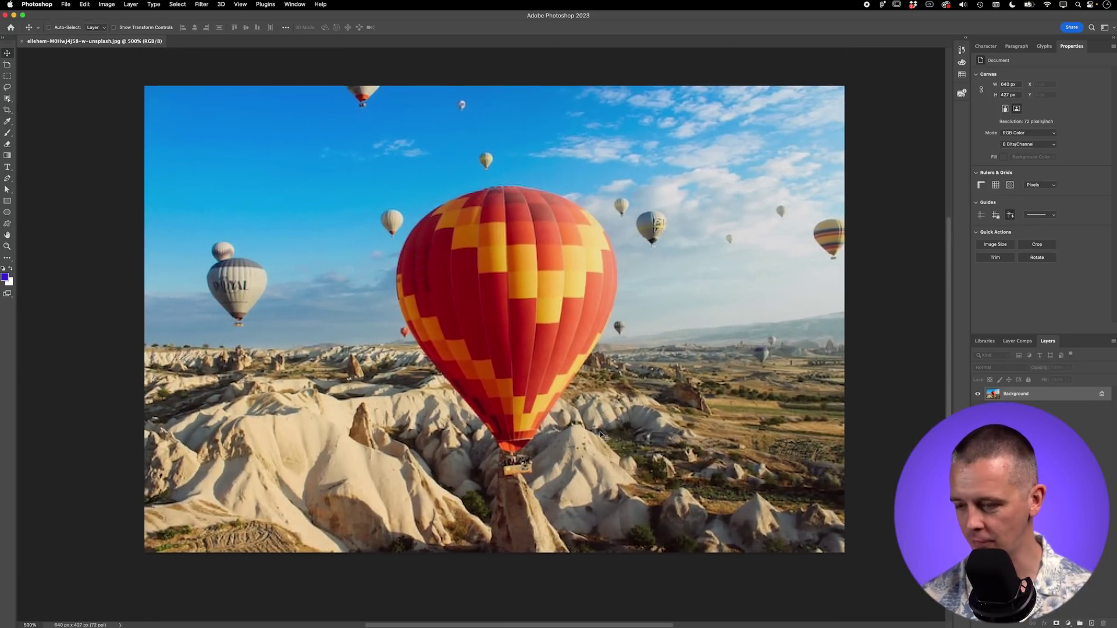
key(super+plus)
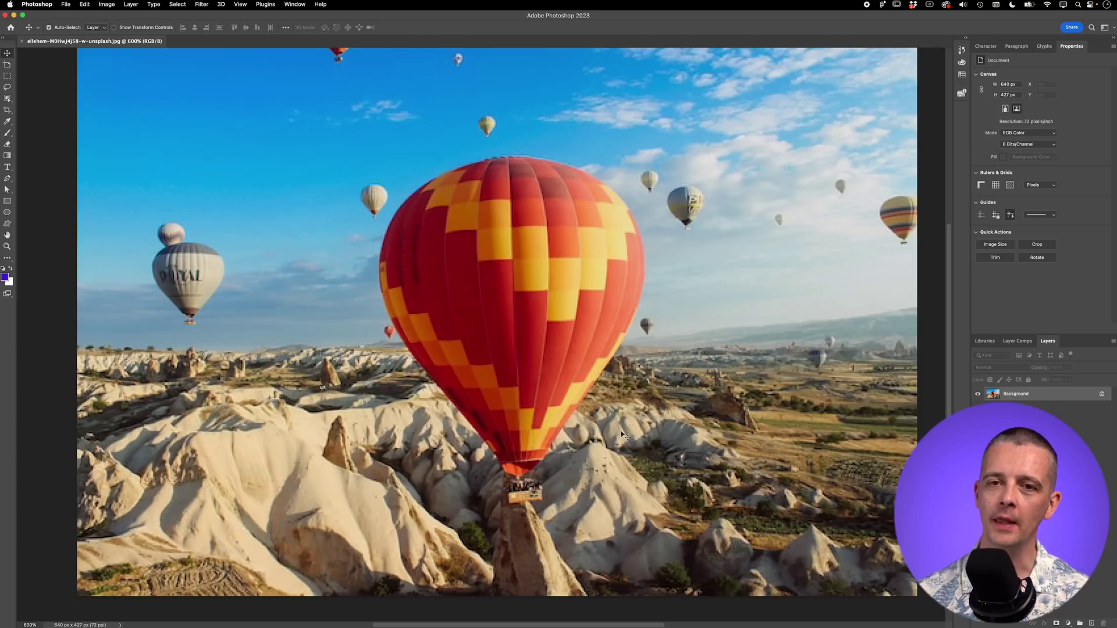
key(super+Tab)
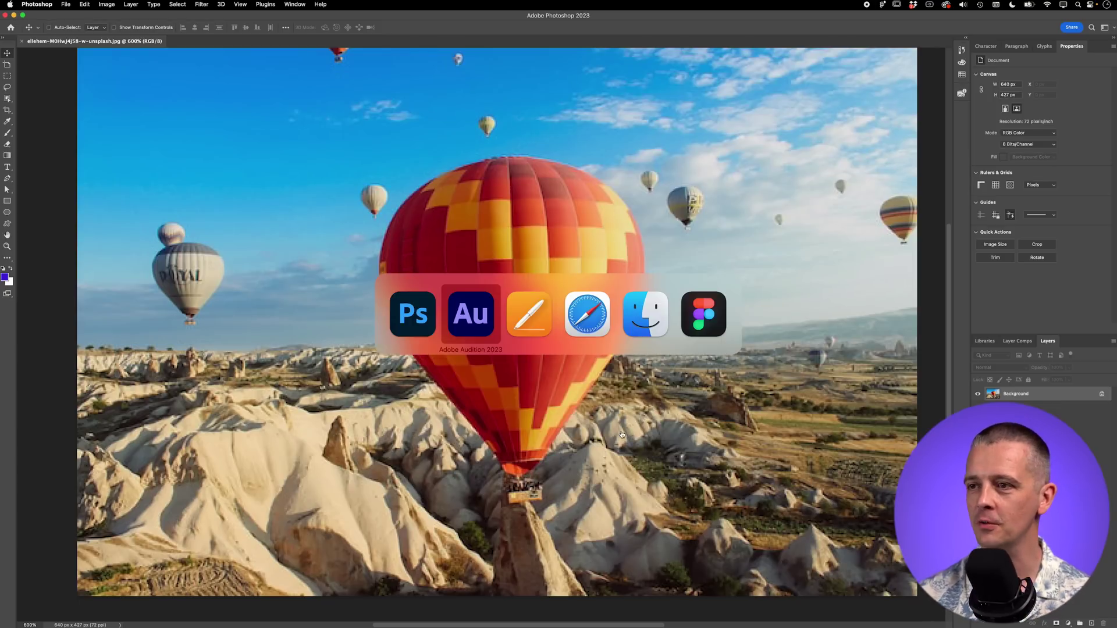
- Switch from Photoshop to Safari to reach the SinCode AI dashboard
key(super+Tab)
key(super+Tab)
key(super+Tab)
key(super+Tab)
key(super+Tab)
key(super+Tab)
key(super+Tab)
key(super+Tab)
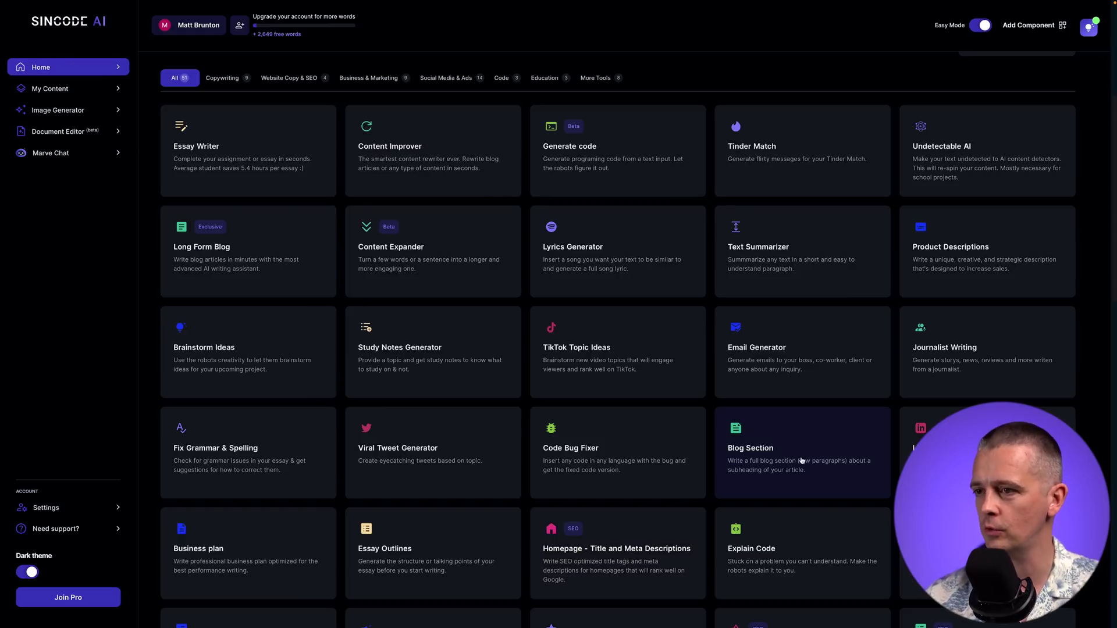
- Filter SinCode's tools to Website Copy & SEO and open the AIDA Copywrite card
scroll(788, 461, down, 9)
scroll(767, 476, up, 6)
scroll(767, 475, up, 8)
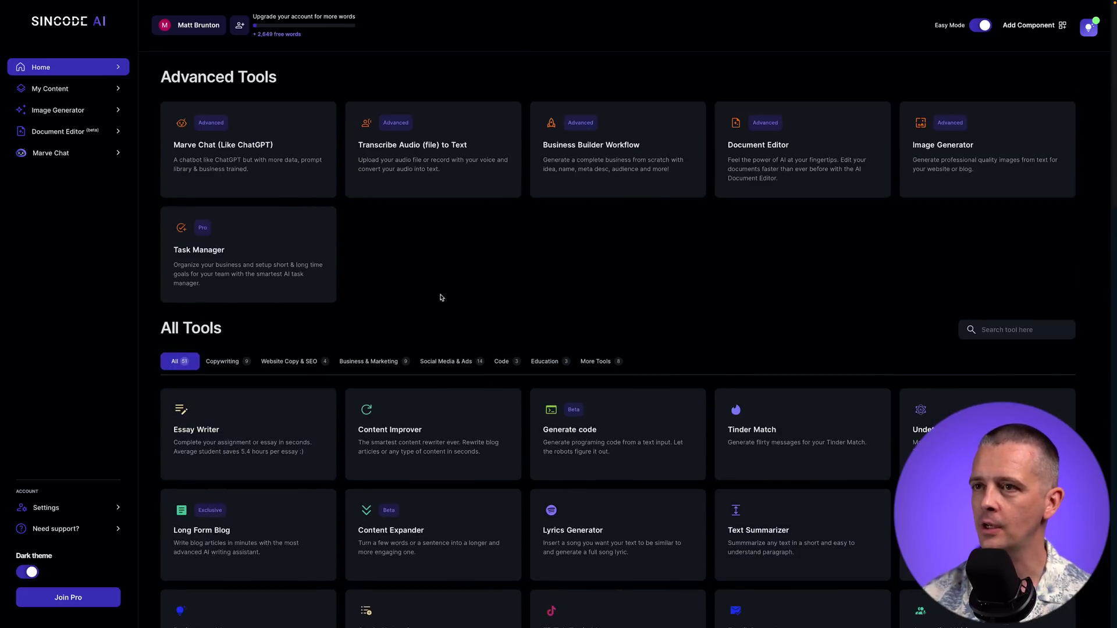
scroll(465, 283, down, 4)
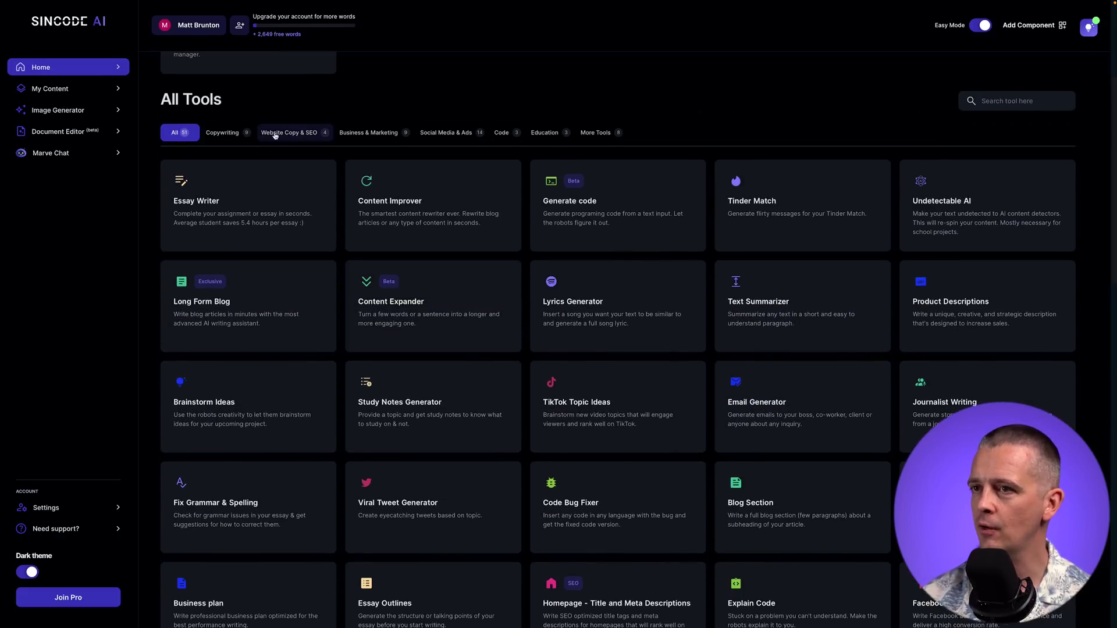
click(244, 133)
scroll(326, 142, down, 2)
scroll(457, 389, up, 3)
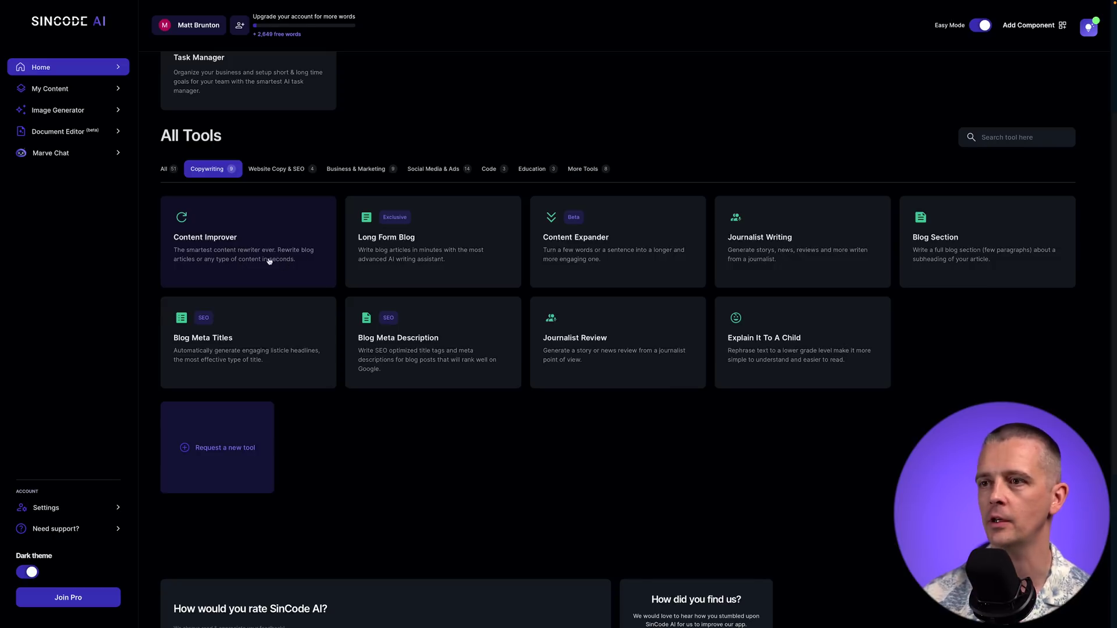
scroll(307, 262, down, 1)
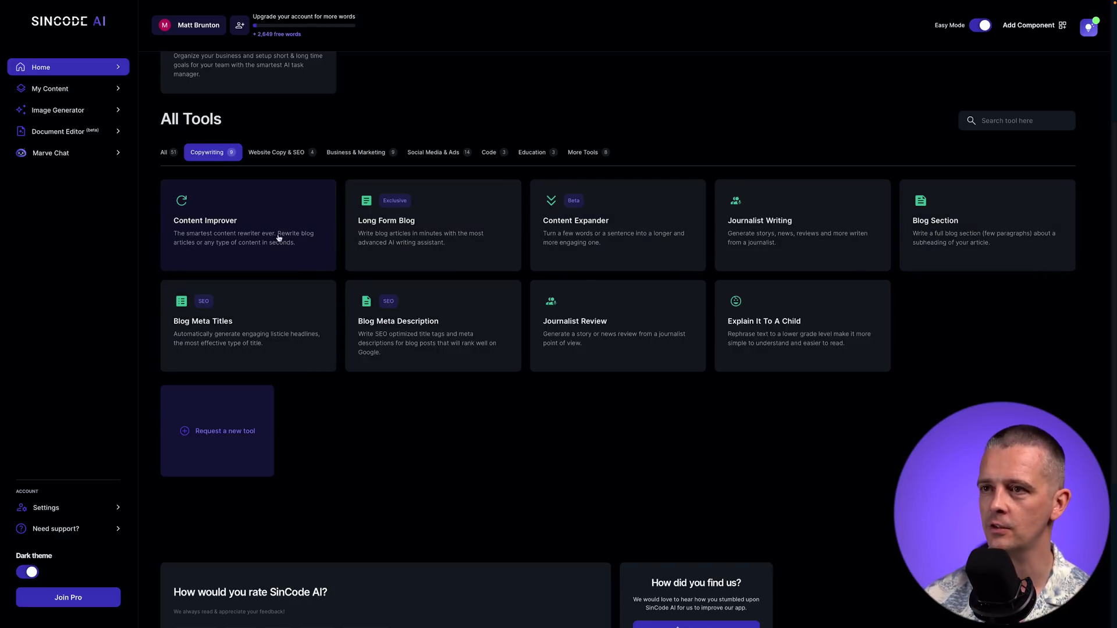
click(280, 153)
scroll(481, 111, down, 1)
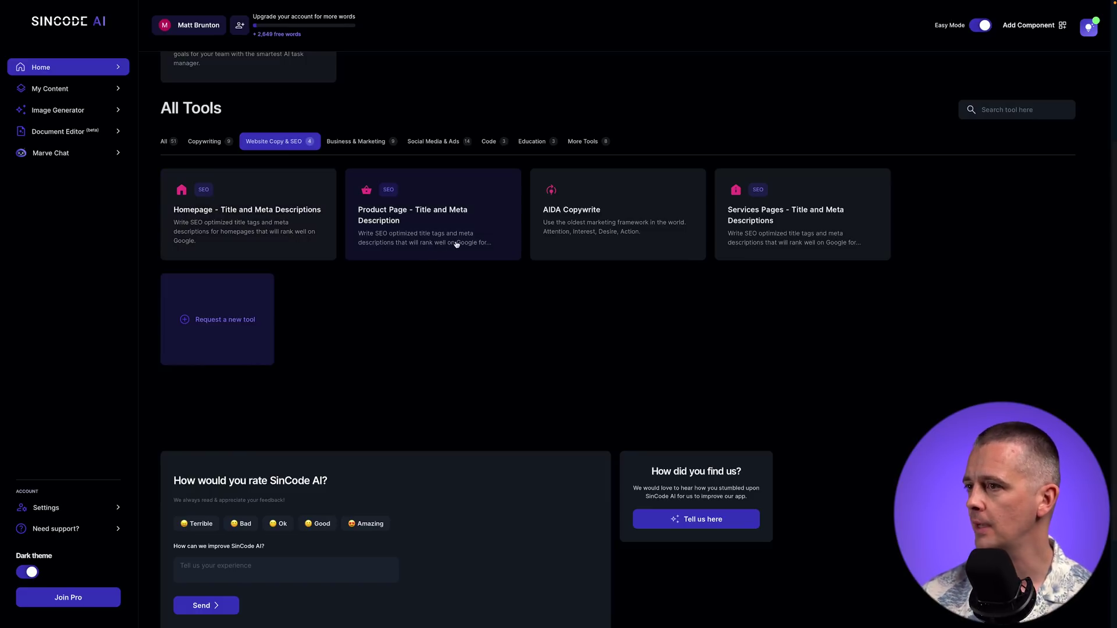
click(604, 219)
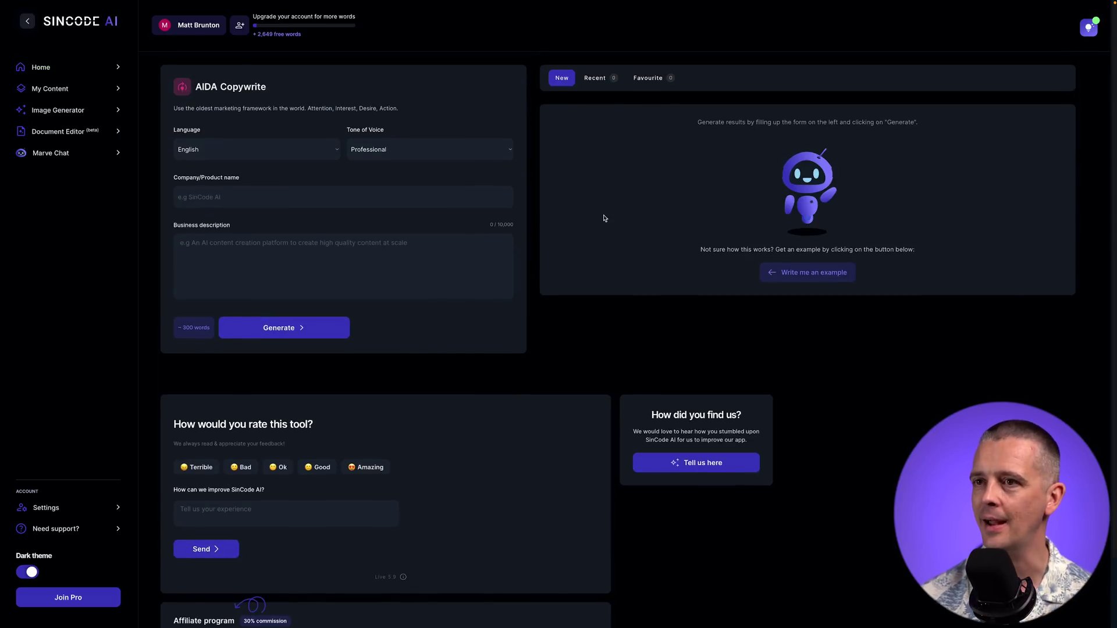
- Generate Energetic-tone AIDA copy for 'dima', described as a marketing agency in Boston USA
click(399, 152)
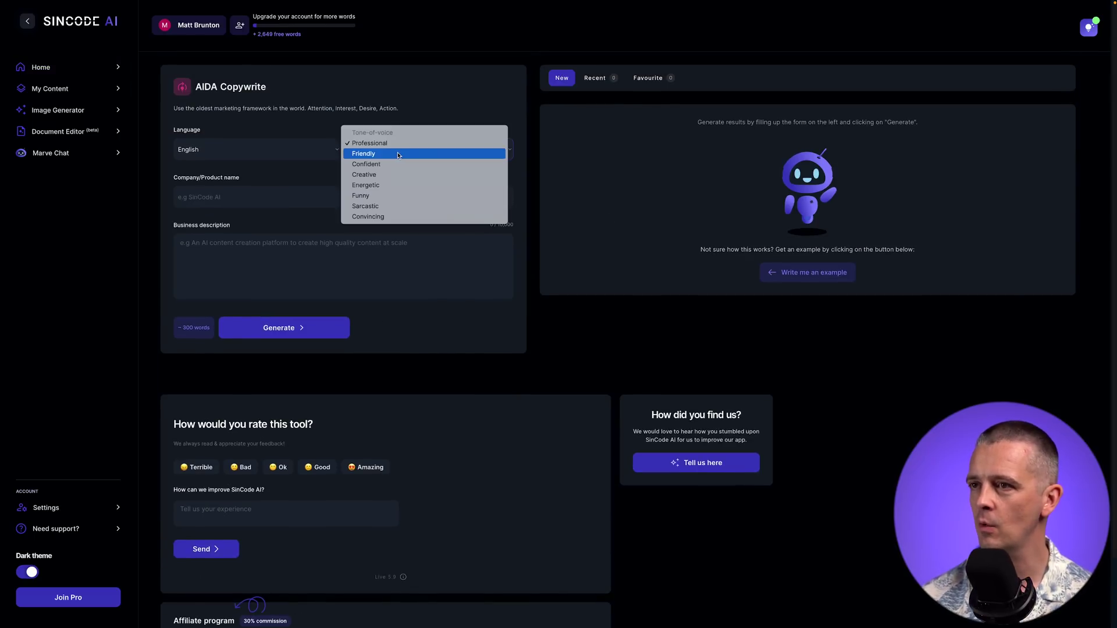
click(405, 185)
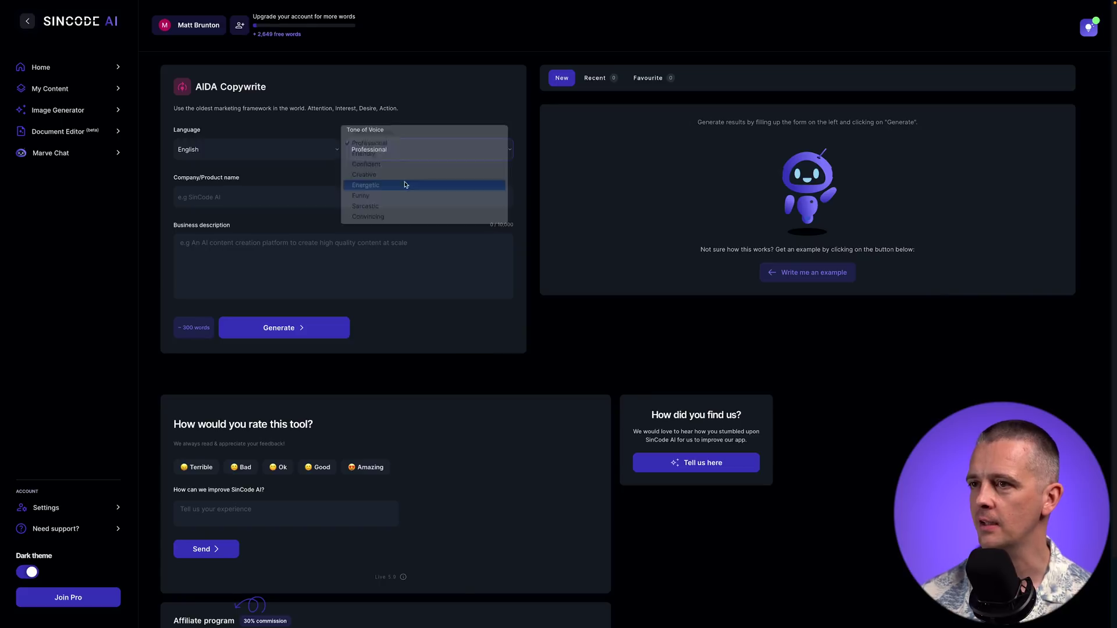
click(232, 197)
text(dima)
key(BackSpace)
text(e)
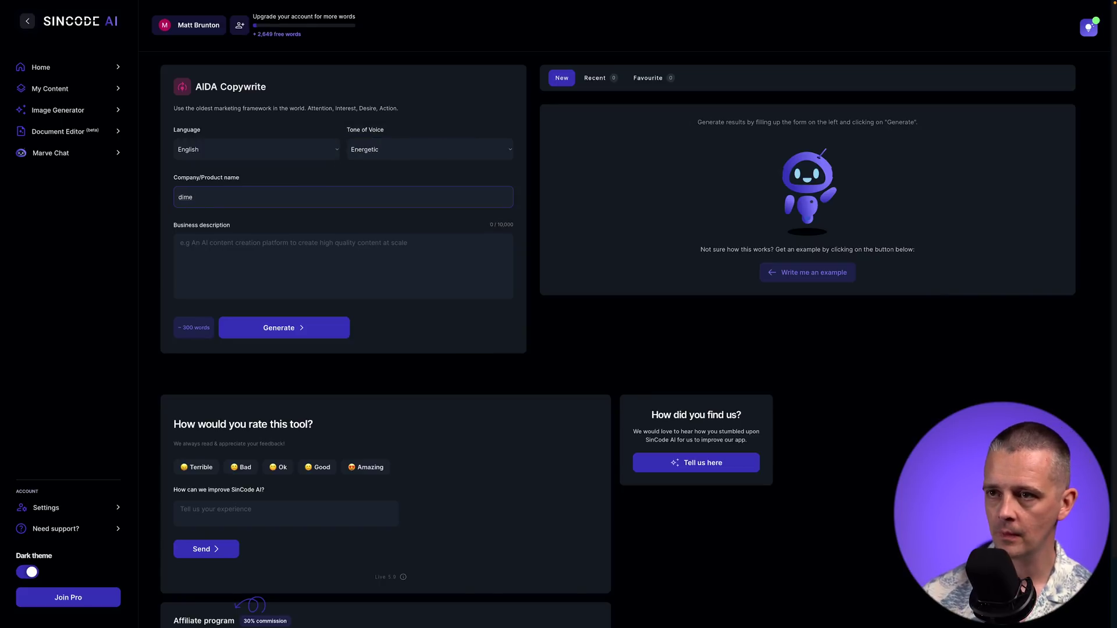
key(BackSpace)
key(BackSpace)
text(a)
key(Tab)
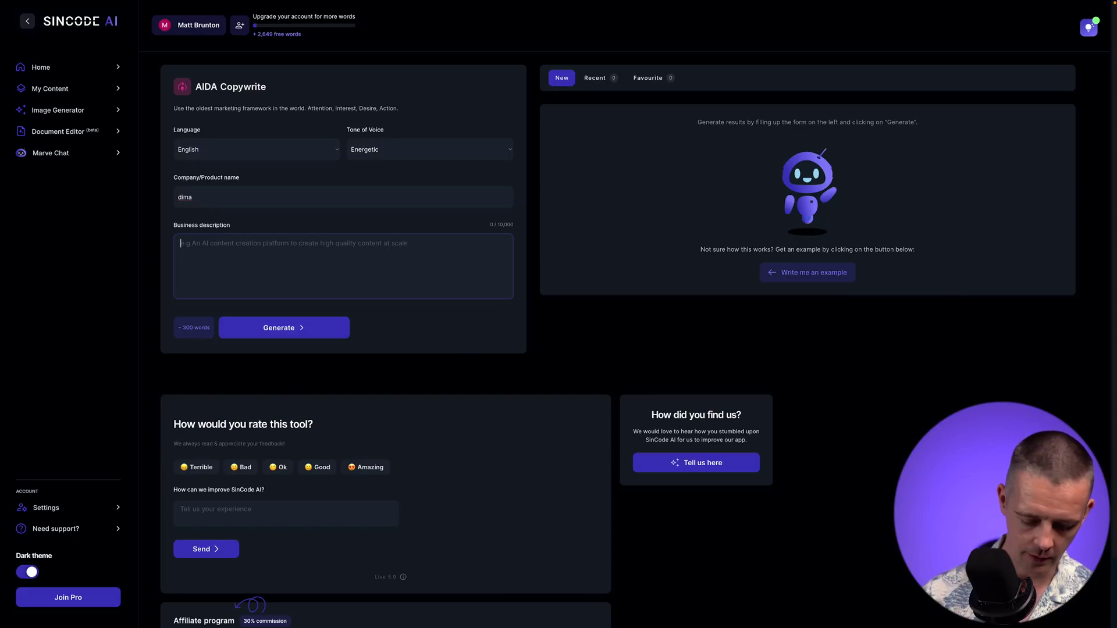
text(marketing agenct)
text( in Boston usa)
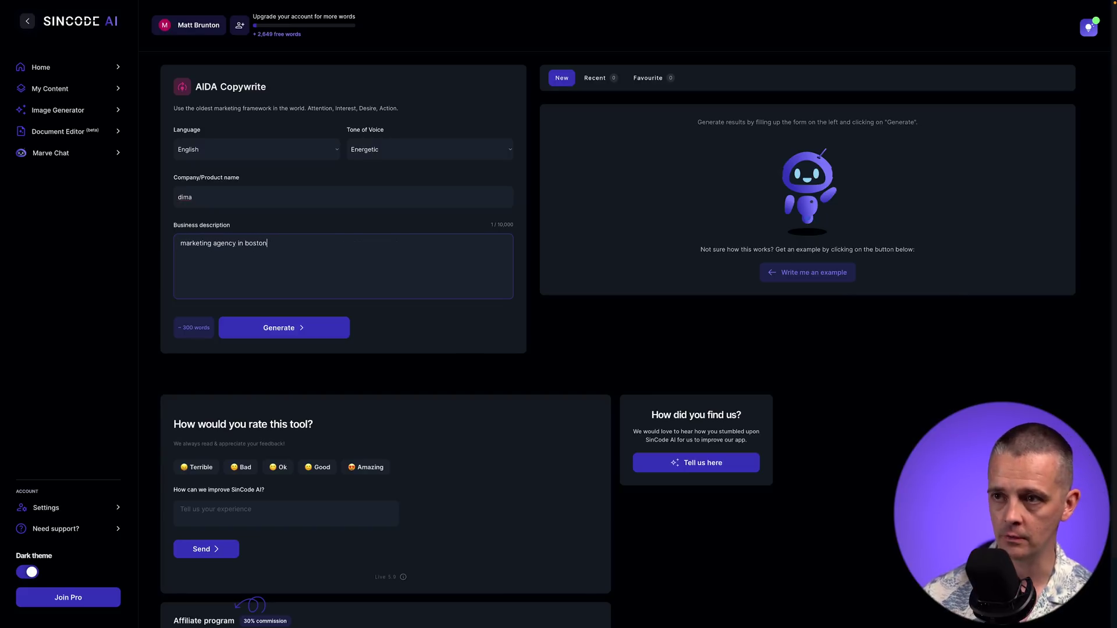
click(289, 333)
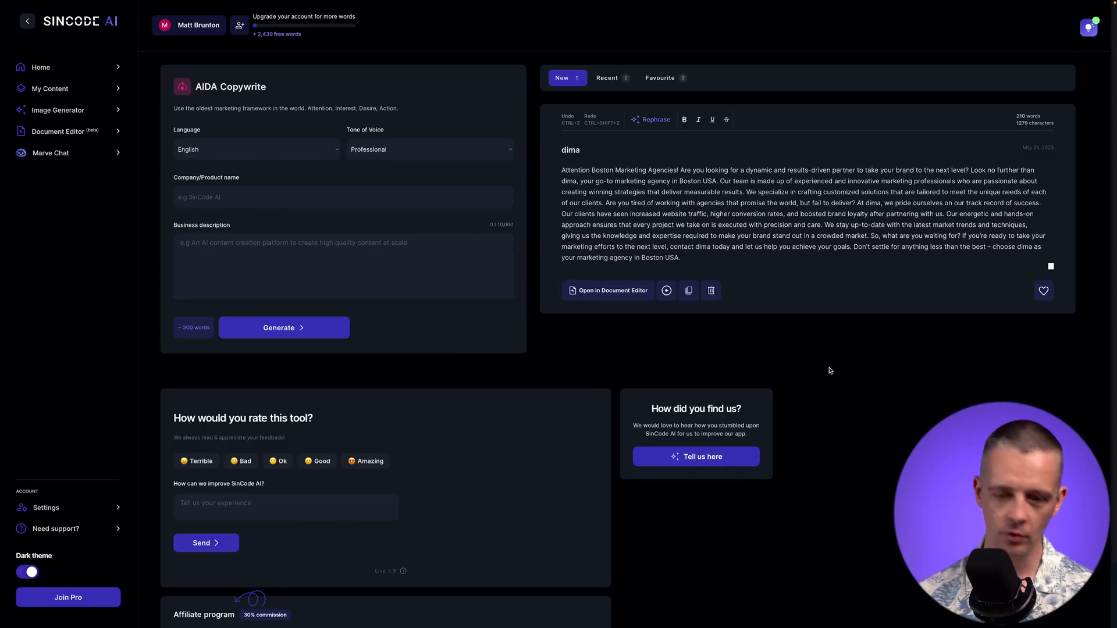
- Tell Pi you're designing a website for a marketing agency in Boston, MA
key(ctrl+Tab)
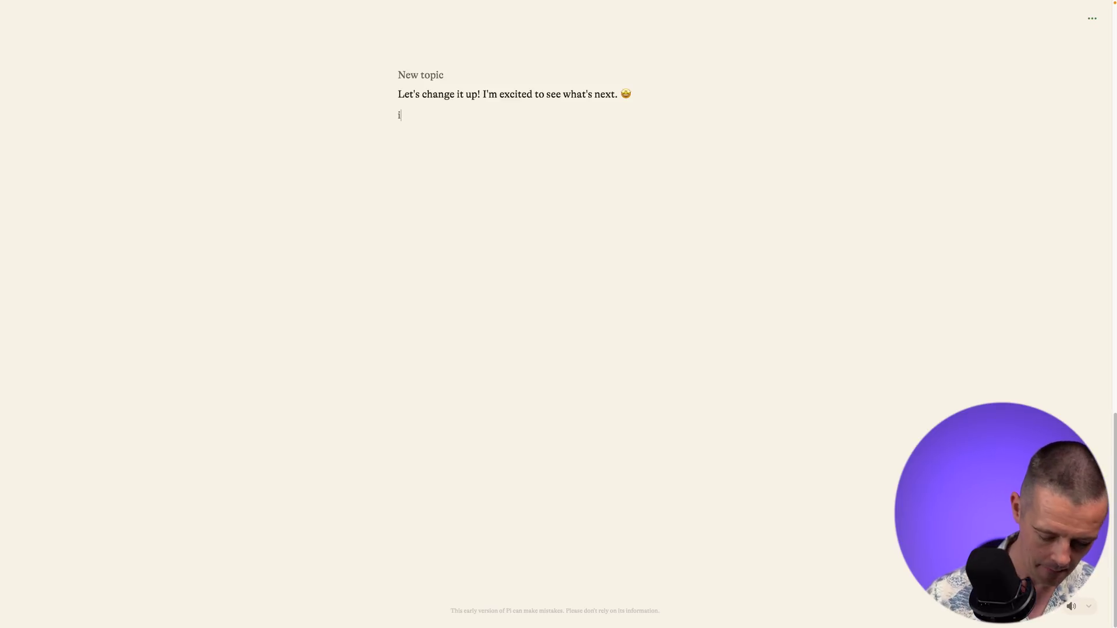
text(i'm designing a website from a sta)
key(BackSpace)
key(BackSpace)
key(BackSpace)
key(BackSpace)
key(BackSpace)
key(BackSpace)
key(BackSpace)
key(BackSpace)
key(BackSpace)
text(or a marketing agencet)
key(BackSpace)
text(y in boston ma)
key(Return)
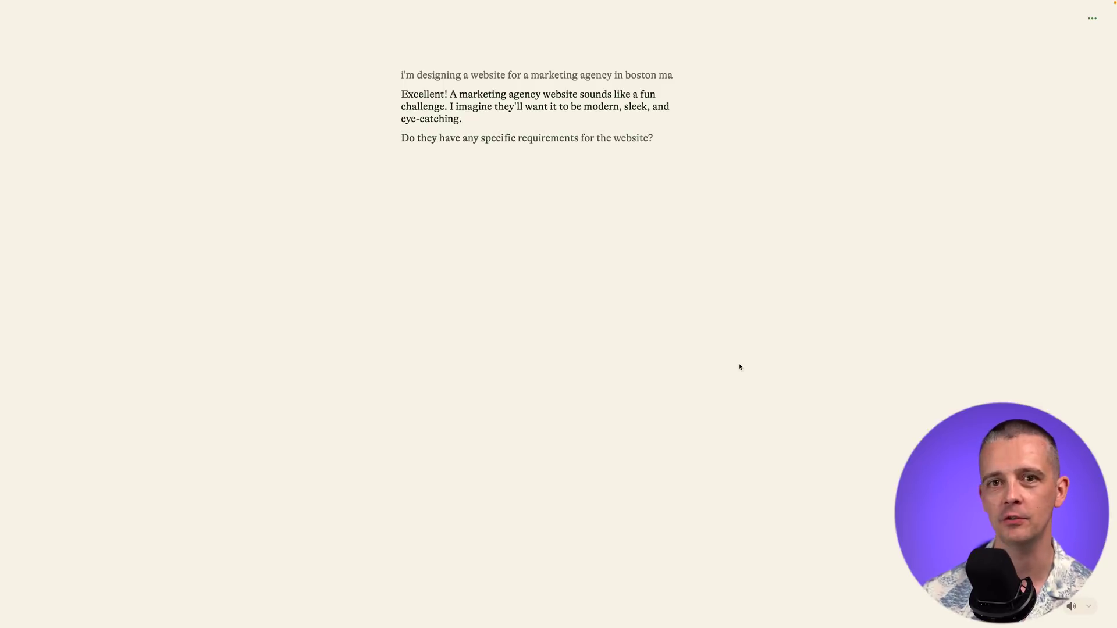
- Ask Pi to write an About page and select its draft text
key(XF86AudioLowerVolume)
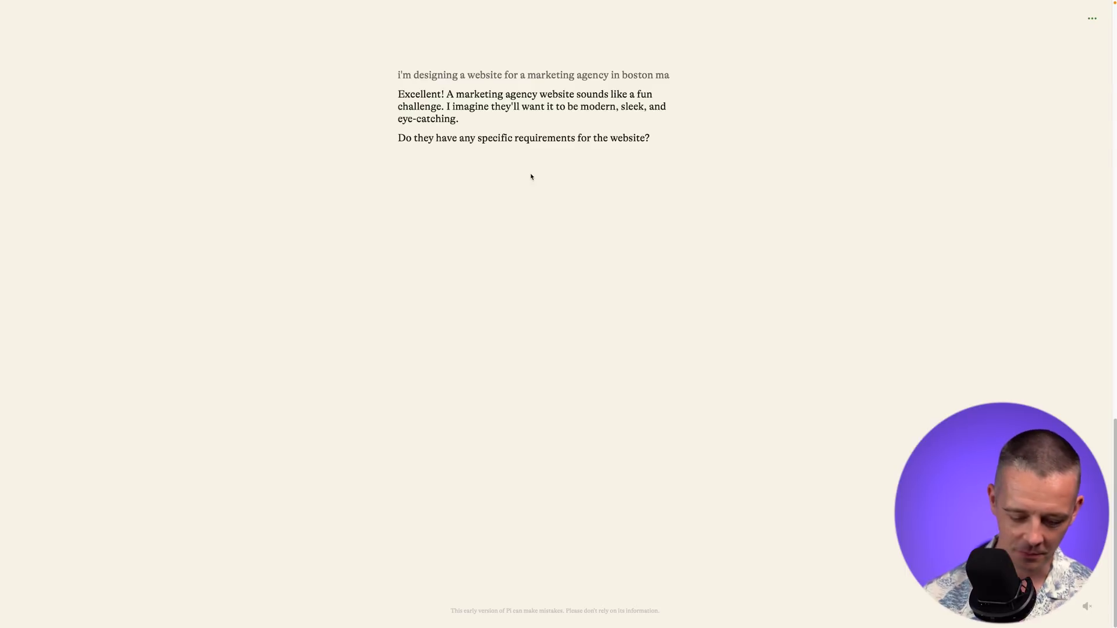
text(please )
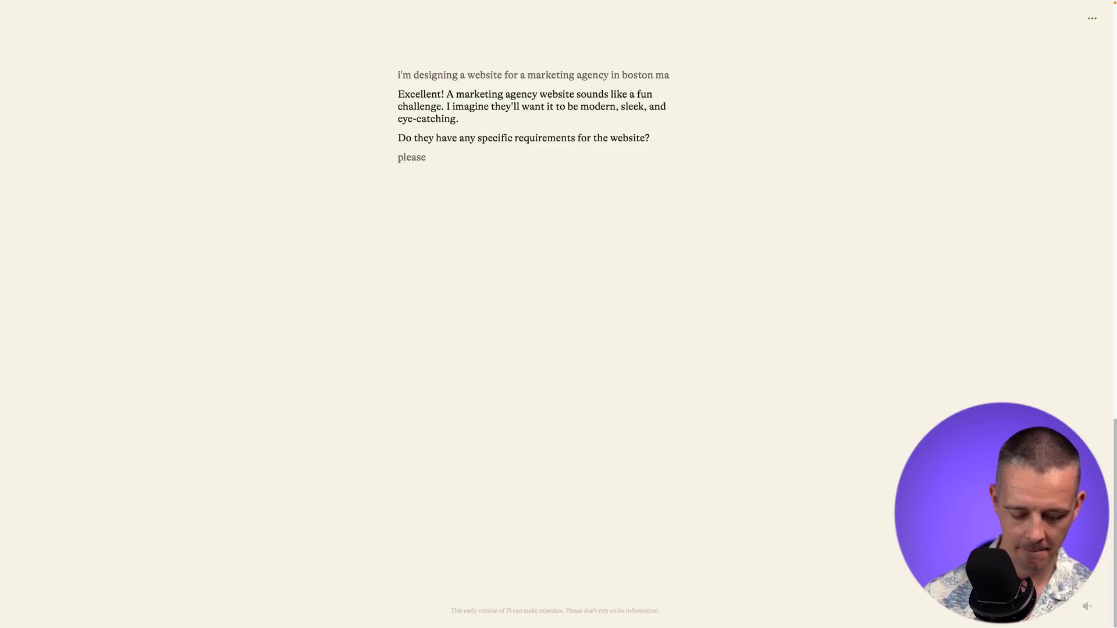
text(write an)
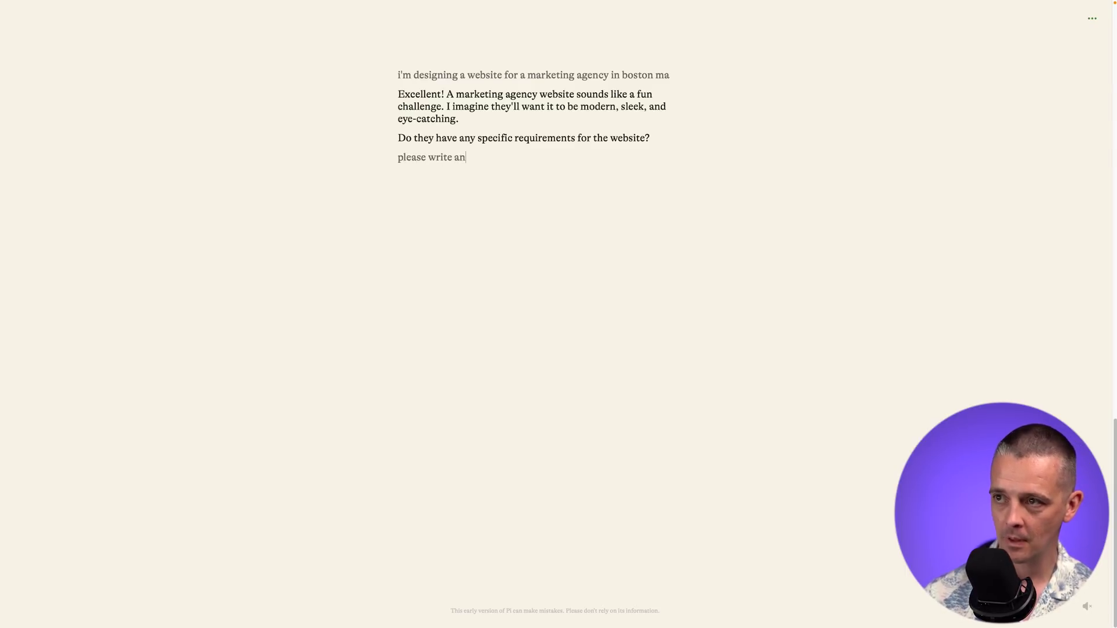
text( about p[ag)
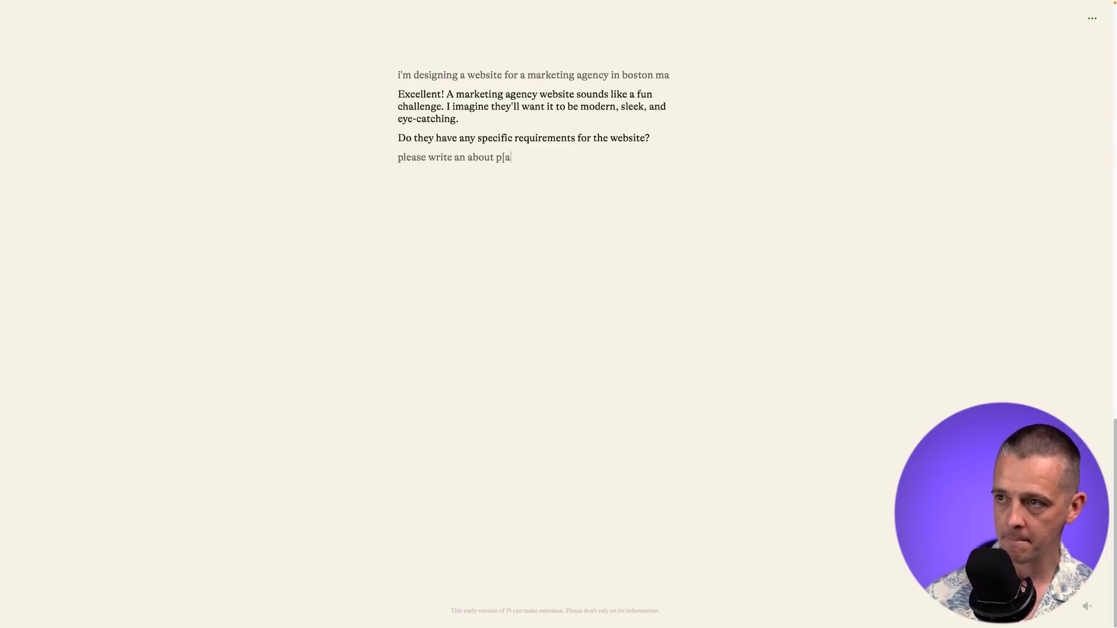
key(BackSpace)
key(BackSpace)
key(BackSpace)
text(age)
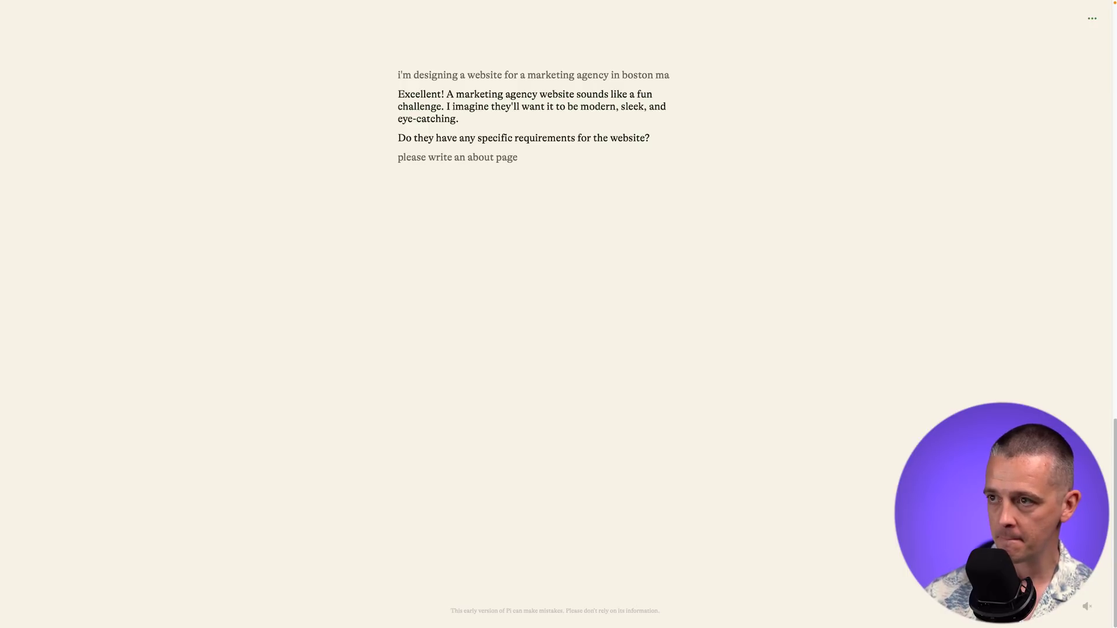
key(Return)
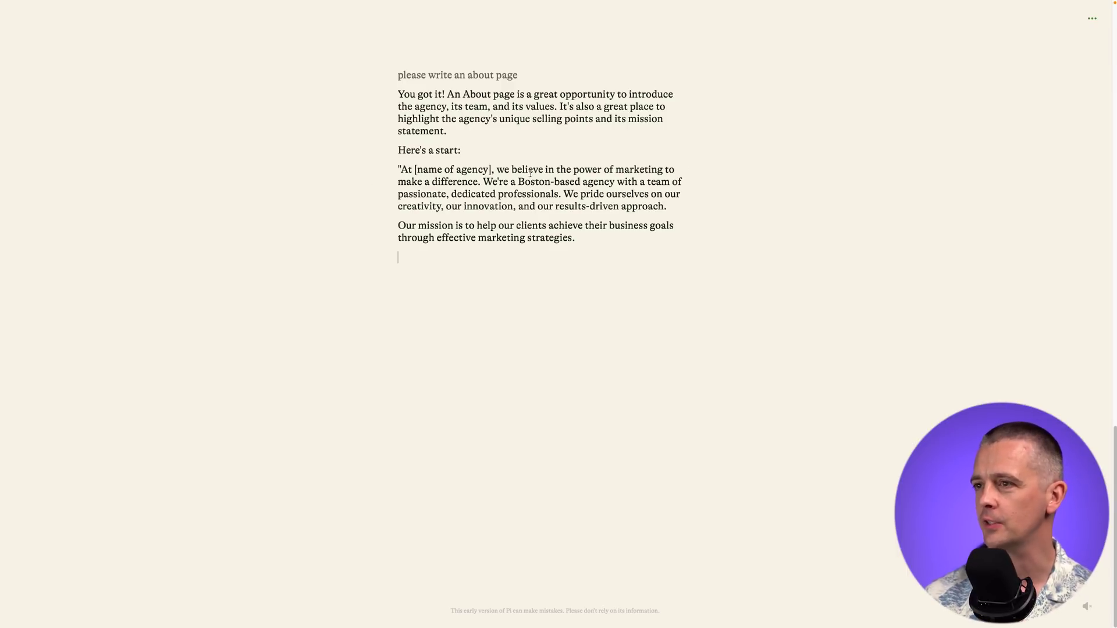
drag(512, 170, 576, 241)
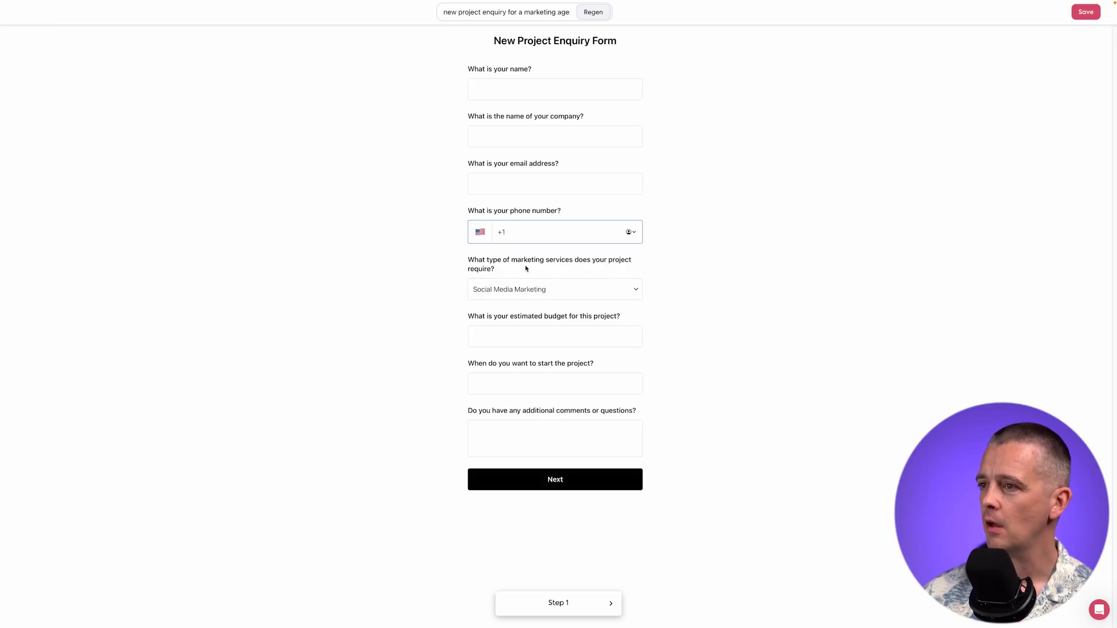
- Choose Content Marketing as the service in the enquiry form preview and try advancing to Next
click(504, 288)
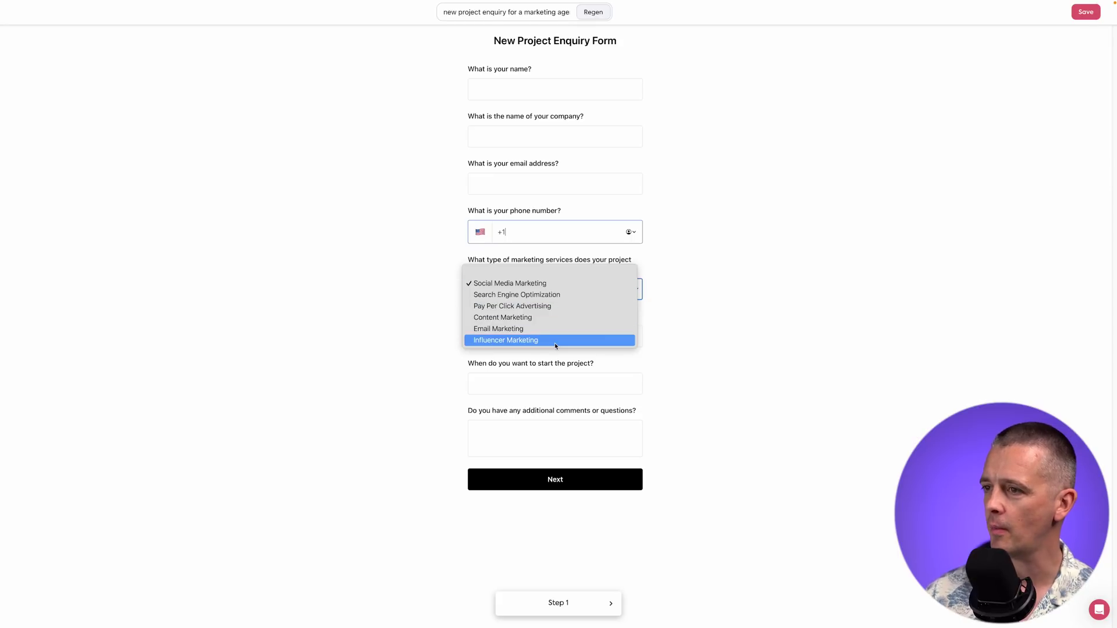
click(558, 317)
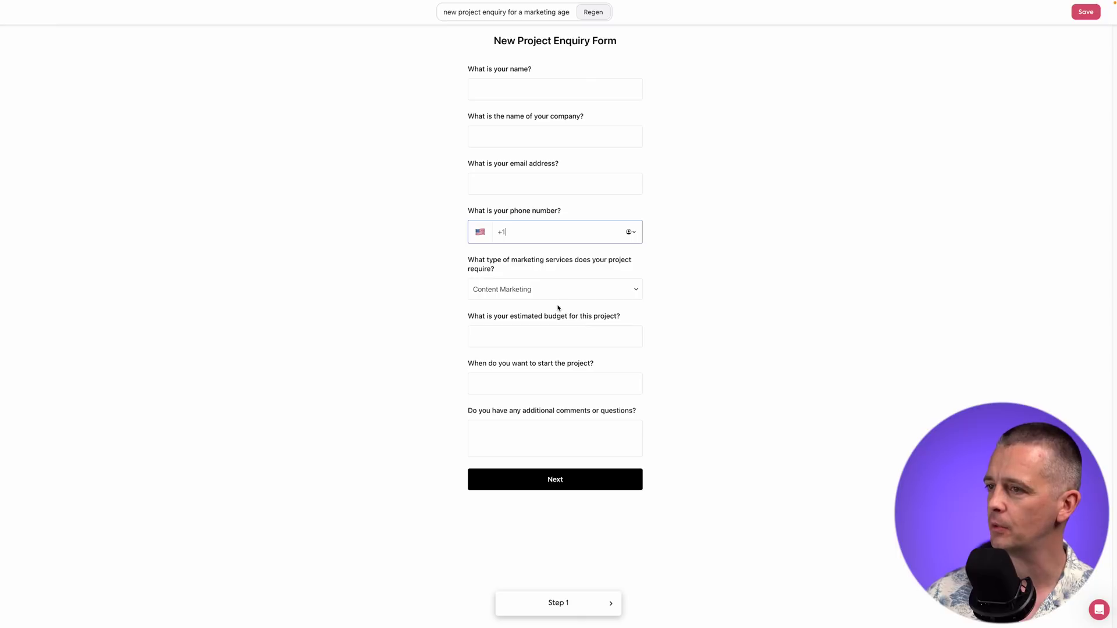
click(561, 385)
click(569, 477)
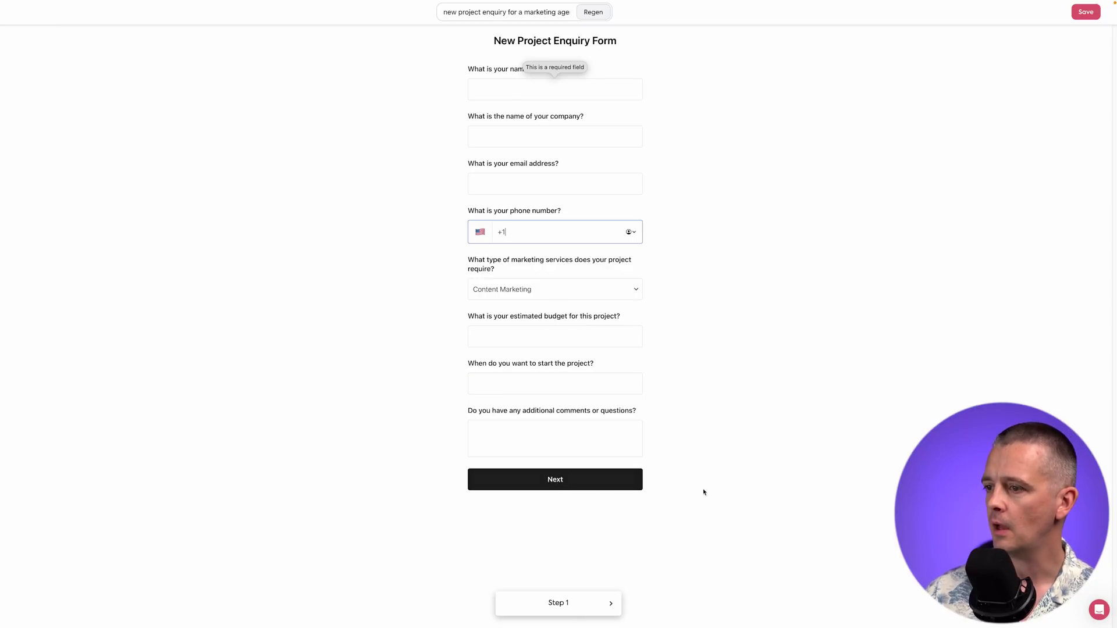
- Review the brand message and success measurement questions on Additional Details, step back, then return there
click(611, 605)
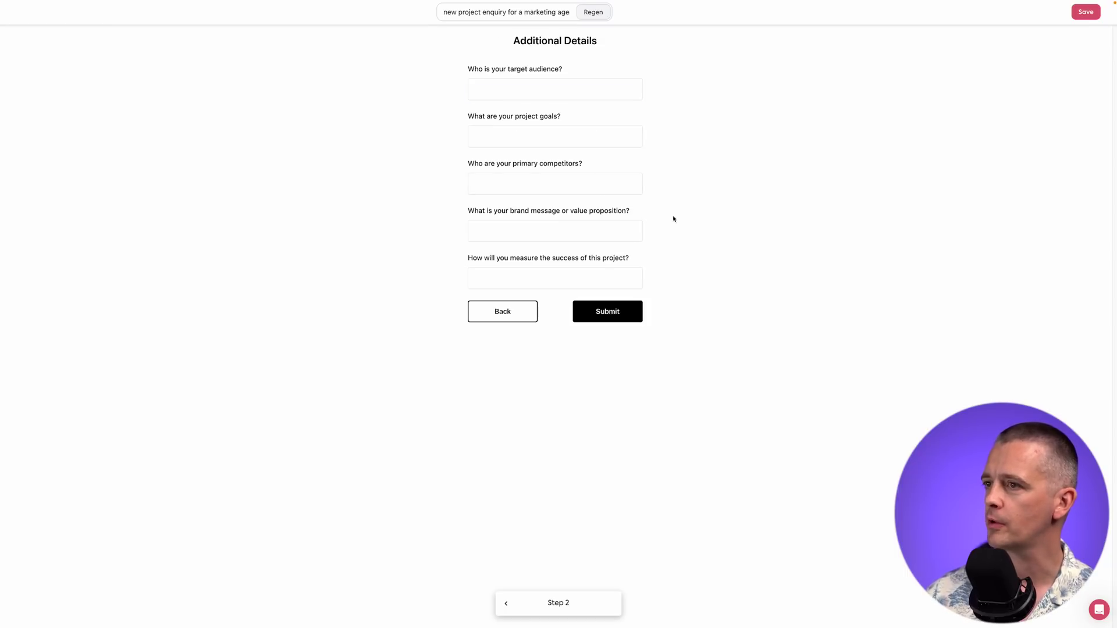
drag(505, 210, 655, 208)
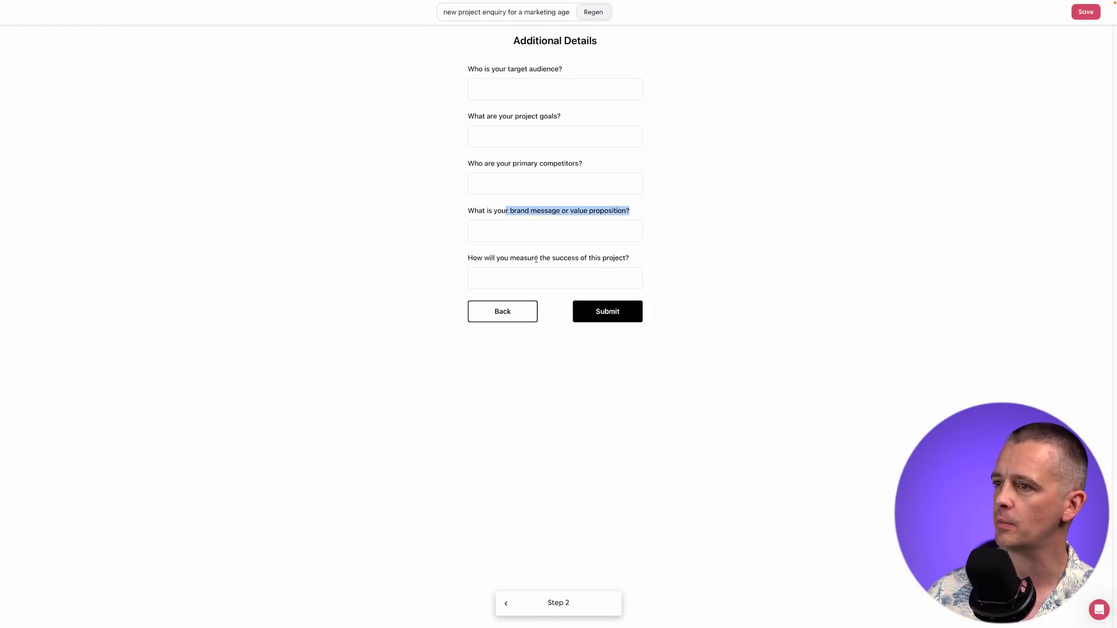
drag(528, 259, 615, 259)
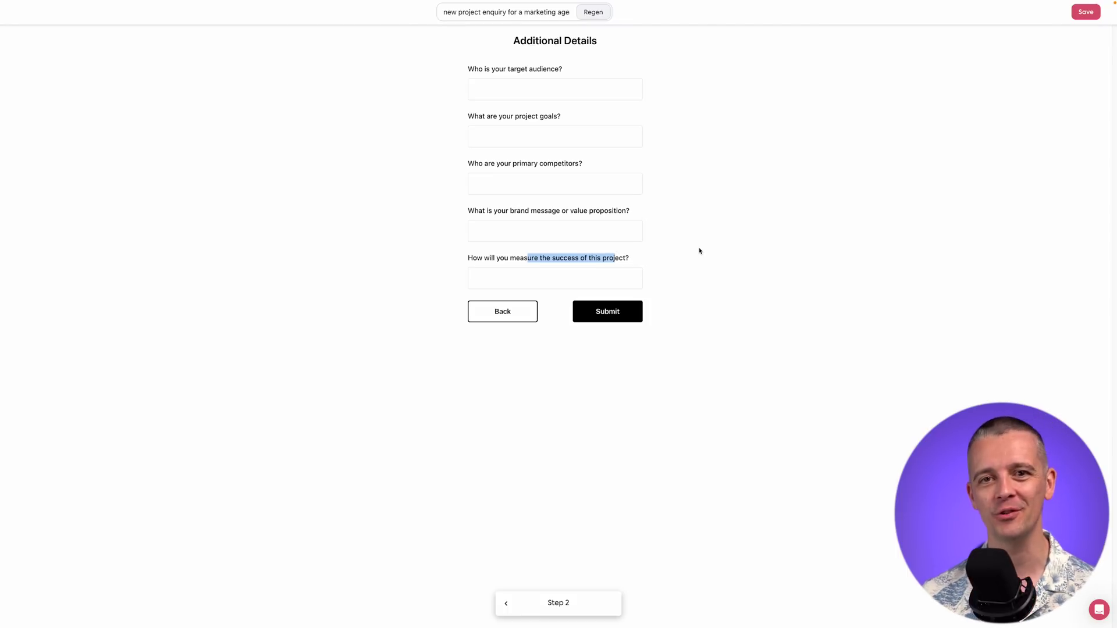
click(700, 251)
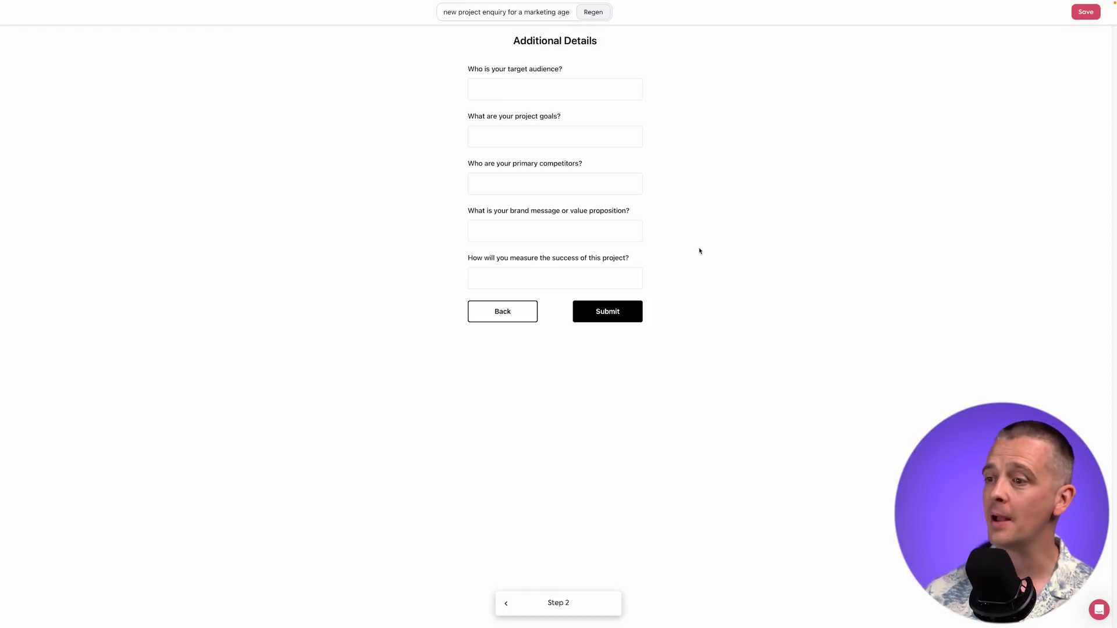
click(506, 603)
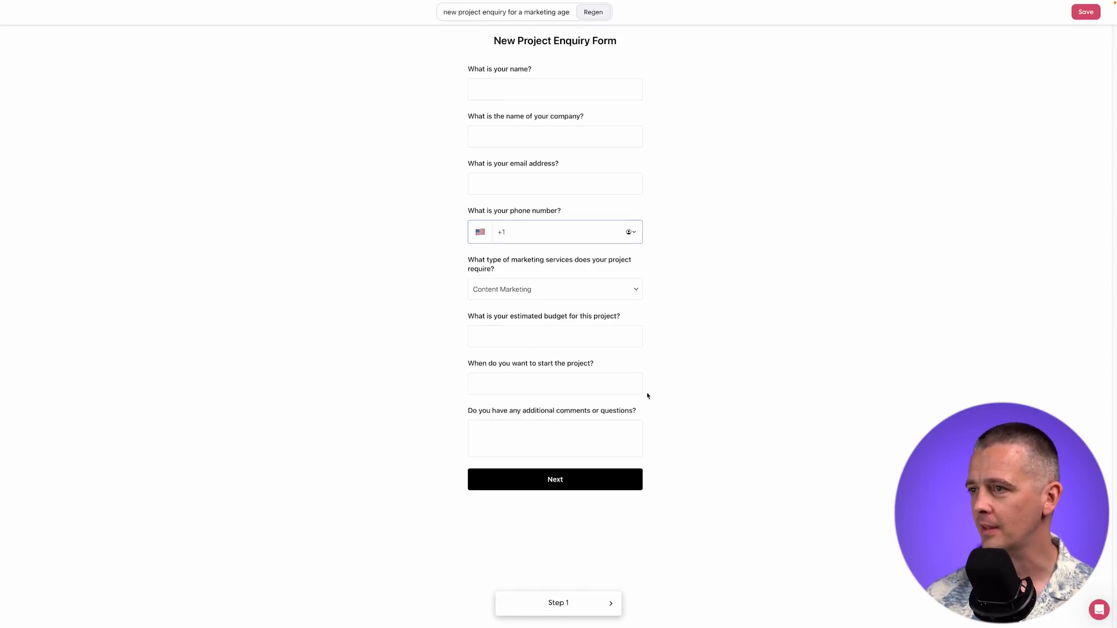
click(611, 604)
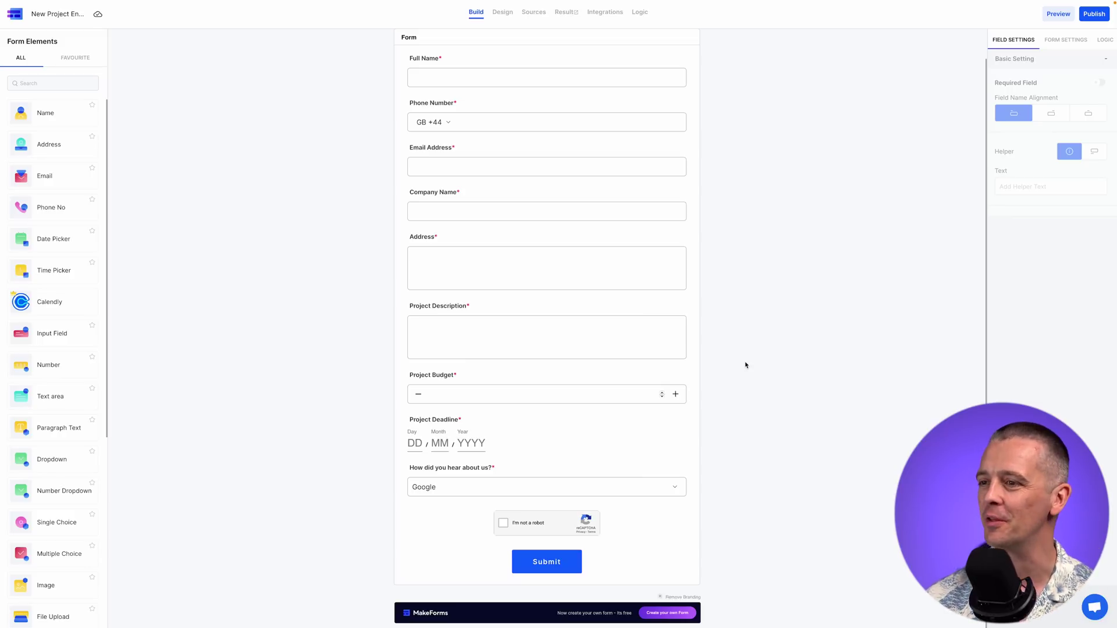
- Select the 'How did you hear about us?' dropdown and place the cursor after 'Other' in its Values list
click(435, 485)
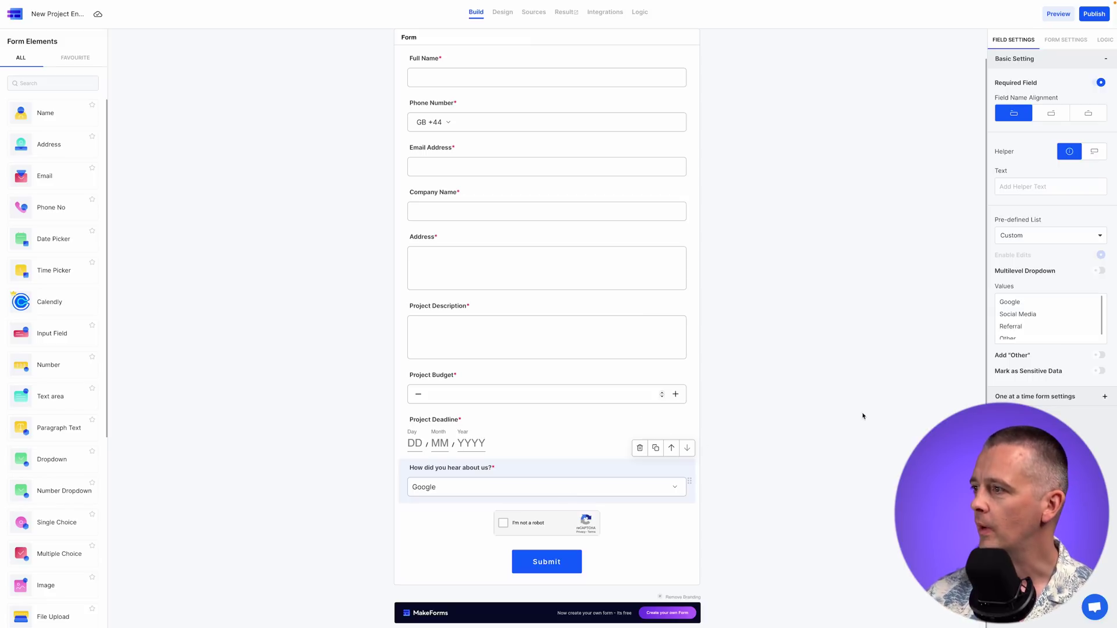
scroll(1066, 312, down, 1)
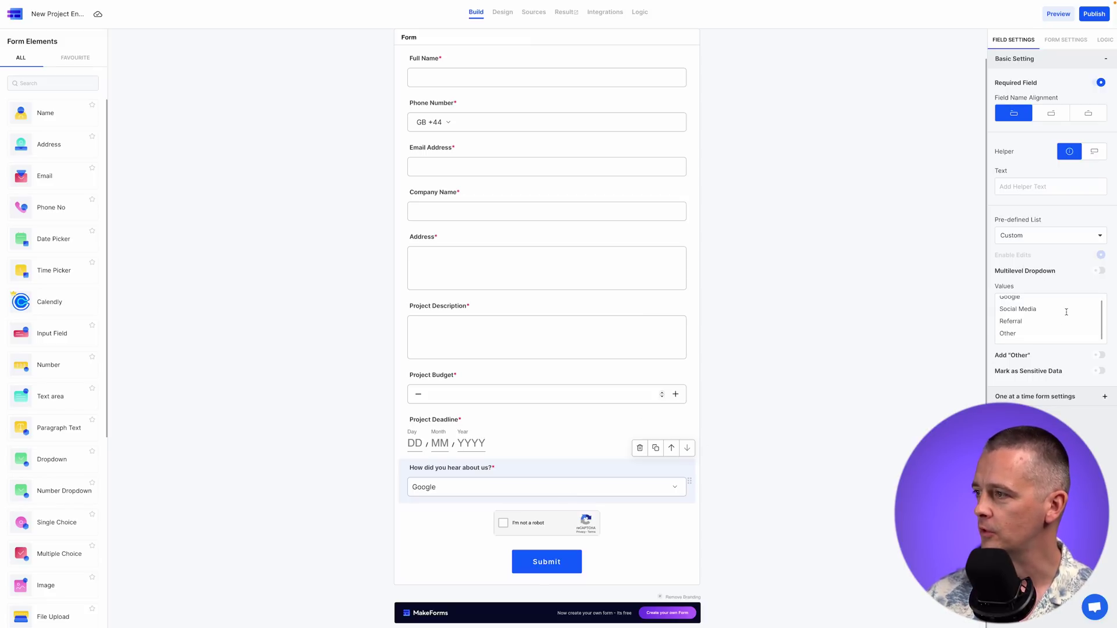
click(1030, 336)
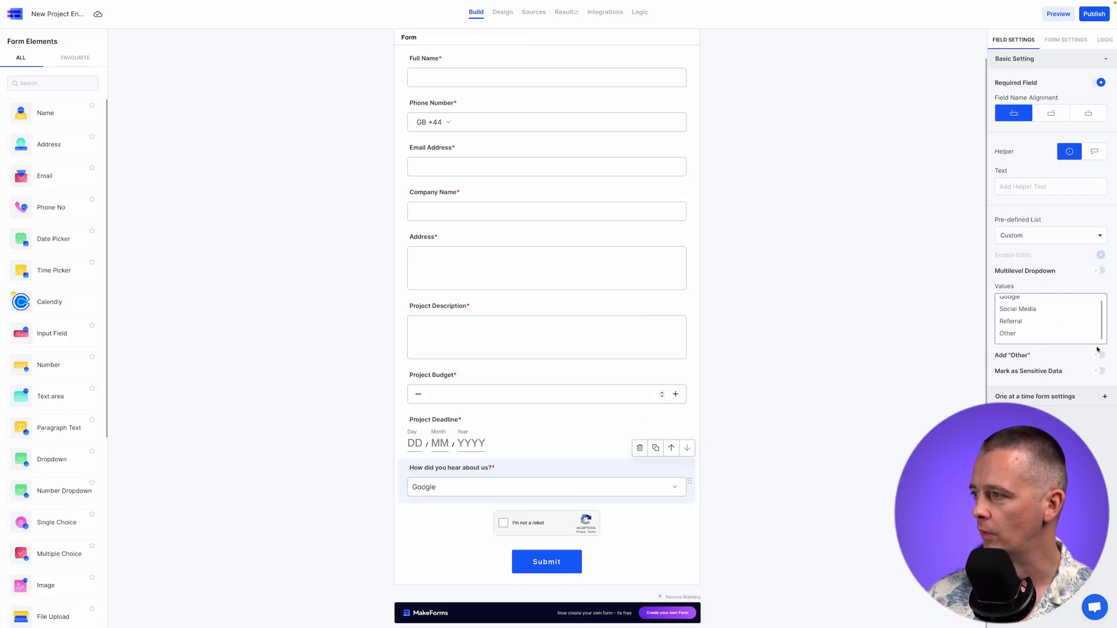